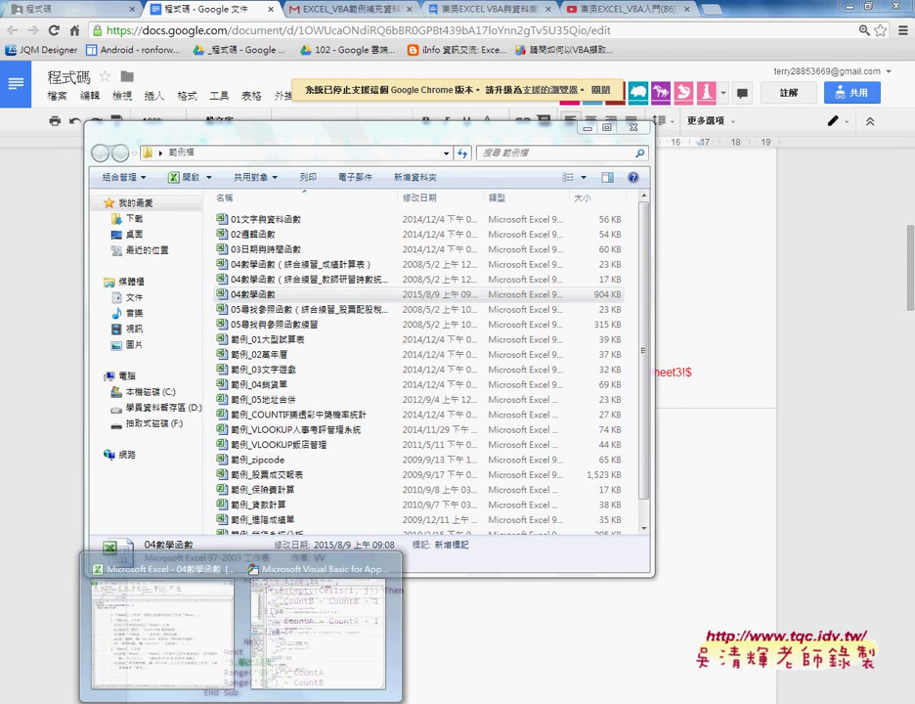
Step: Bring the 04數學函數 workbook forward and move the instructions picture on the 綜合練習(2) sheet
{"action": "left_click", "coordinate": [192, 661]}
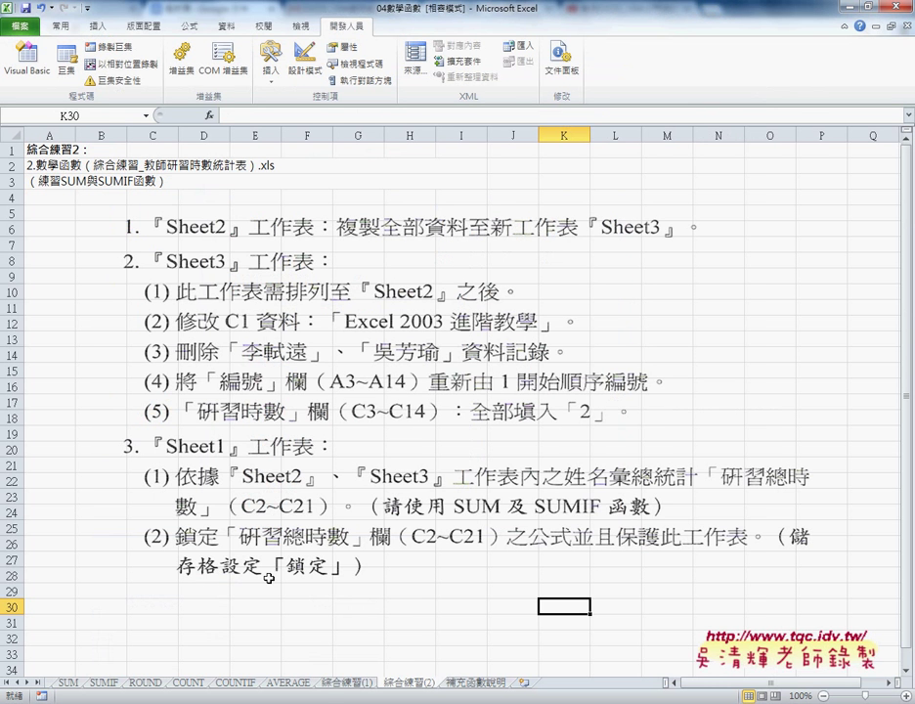
{"action": "left_click", "coordinate": [411, 443]}
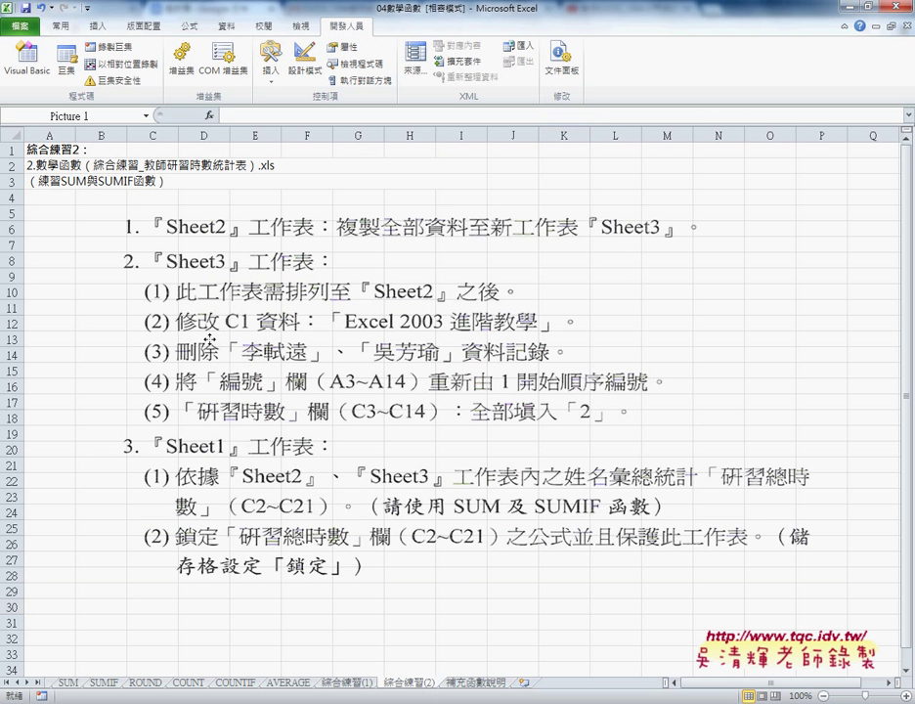
{"action": "left_click_drag", "start_coordinate": [205, 256], "coordinate": [140, 266]}
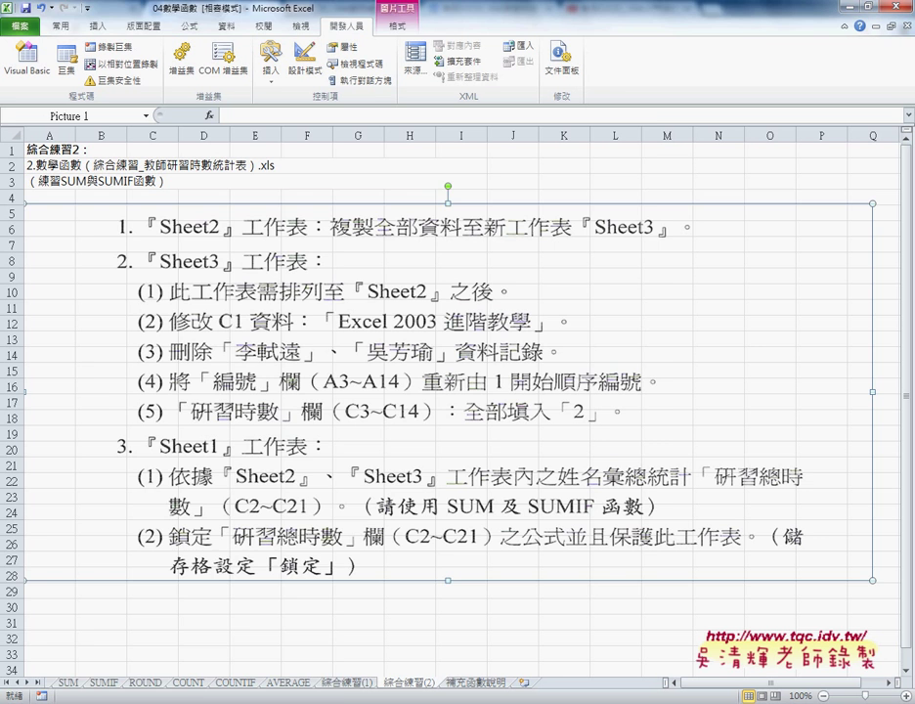
Step: Widen the Name column in 範例檔 and open the 教師研習時數統計表 practice workbook
{"action": "left_click", "coordinate": [182, 448]}
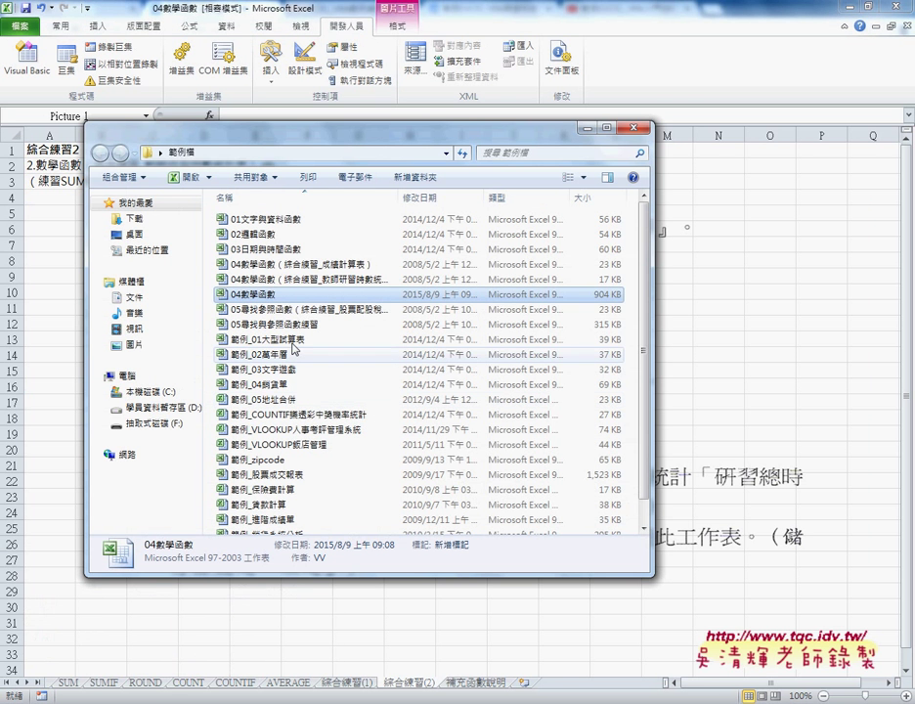
{"action": "left_click", "coordinate": [295, 266]}
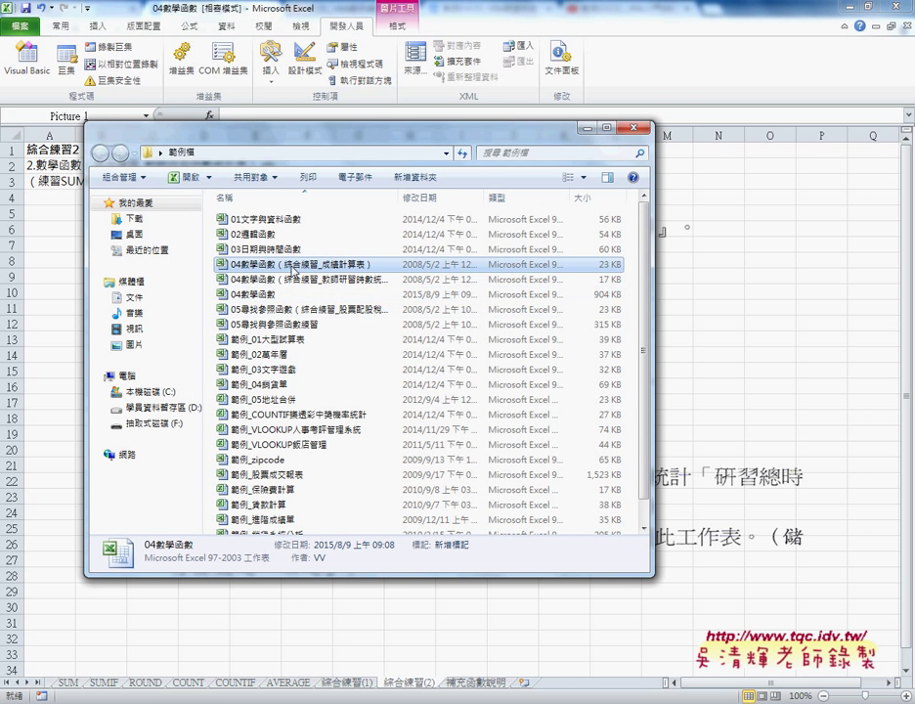
{"action": "left_click", "coordinate": [397, 281]}
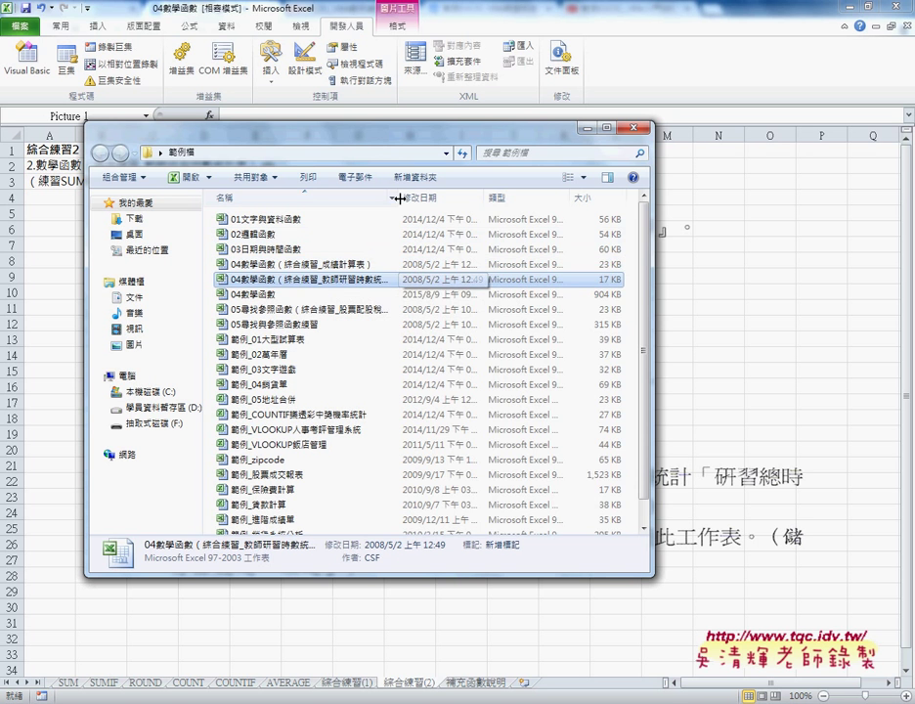
{"action": "left_click_drag", "start_coordinate": [399, 198], "coordinate": [441, 199]}
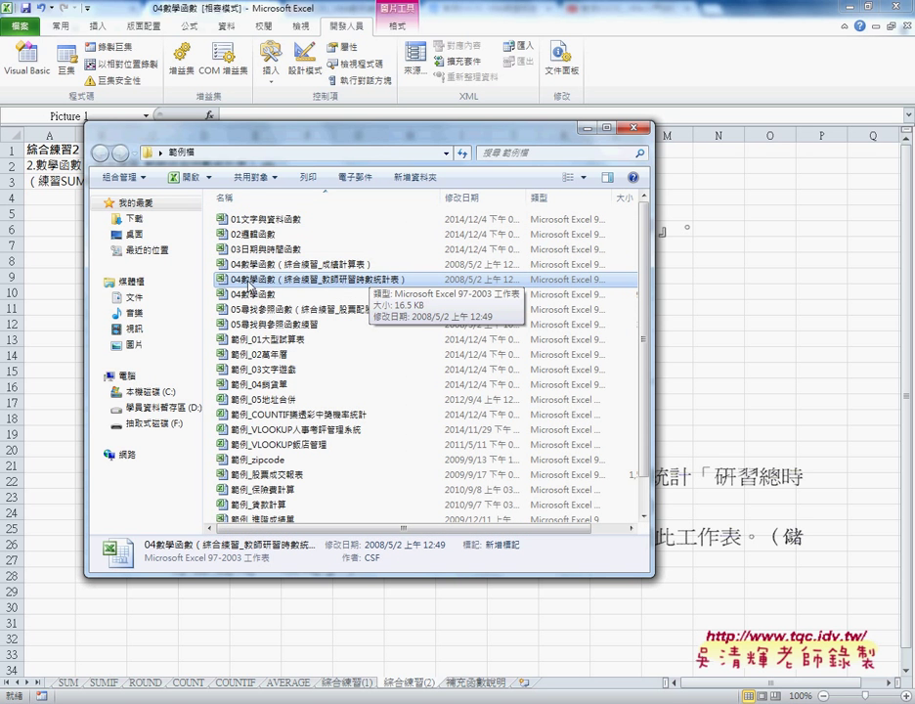
{"action": "double_click", "coordinate": [252, 284]}
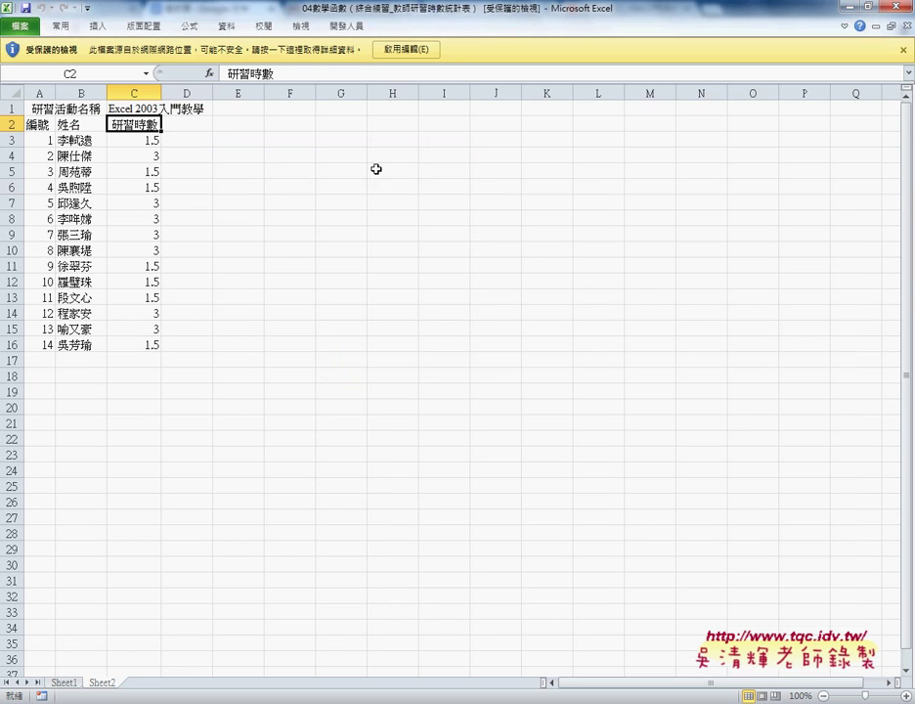
Step: Enable editing, select Sheet1's A2:B21 name list, then return to Sheet2
{"action": "left_click", "coordinate": [397, 58]}
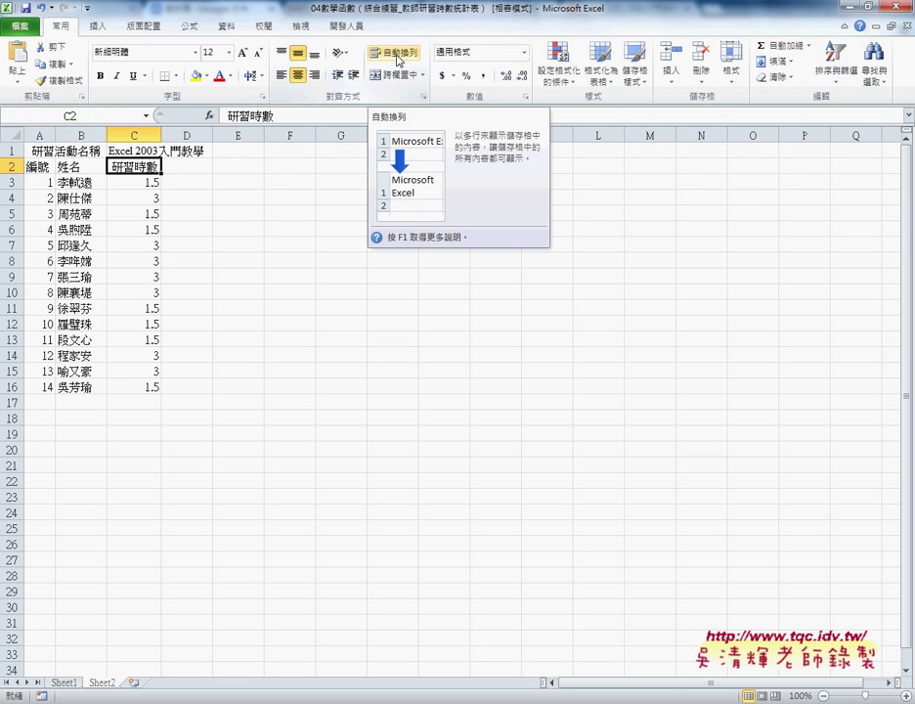
{"action": "left_click", "coordinate": [347, 449]}
{"action": "left_click", "coordinate": [65, 684]}
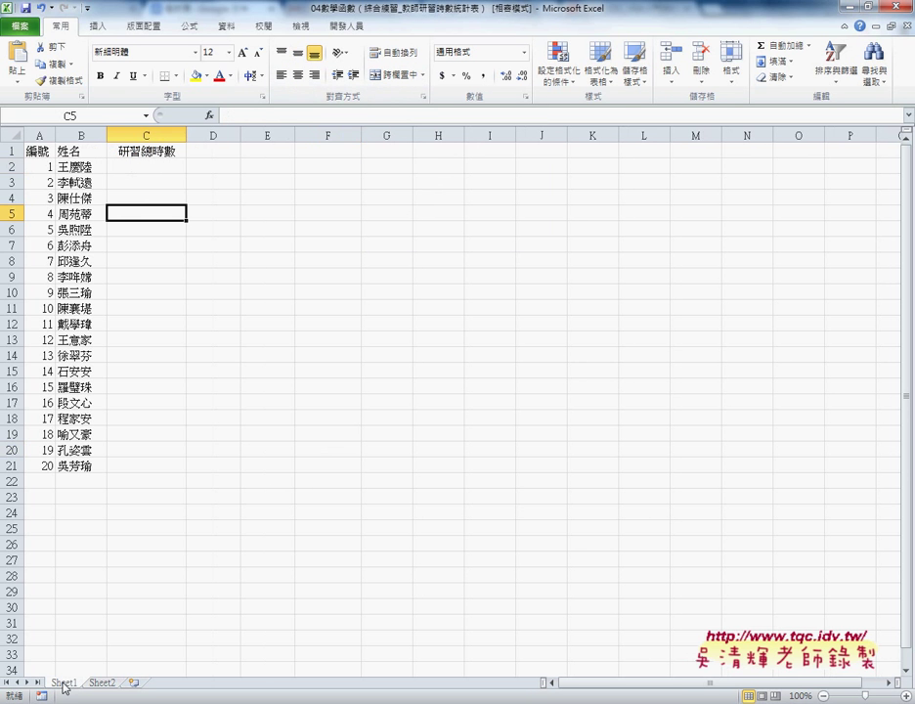
{"action": "left_click_drag", "start_coordinate": [74, 167], "coordinate": [49, 469]}
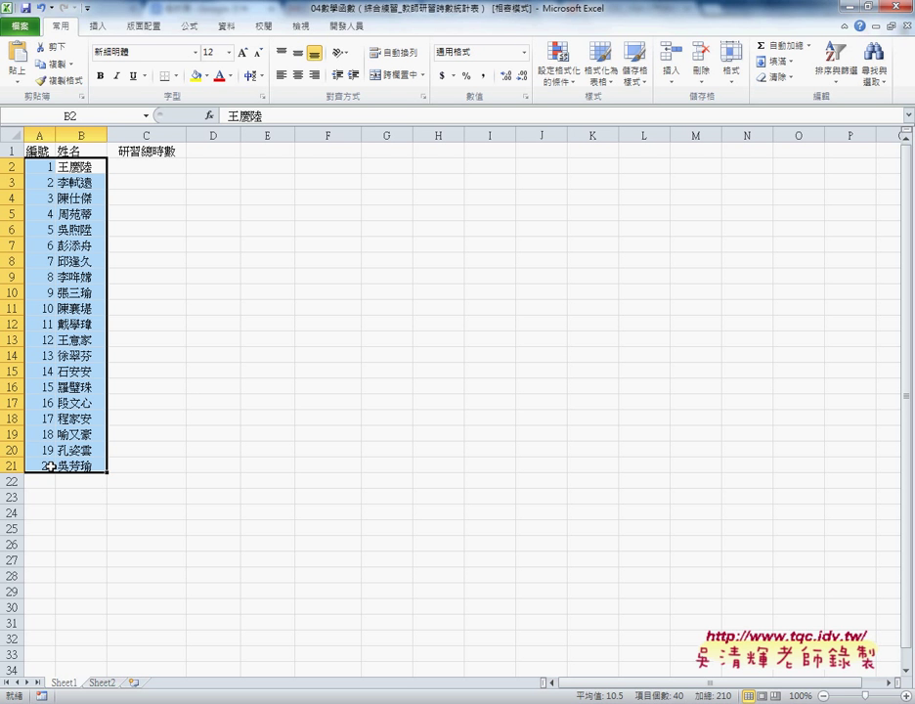
{"action": "left_click", "coordinate": [99, 685]}
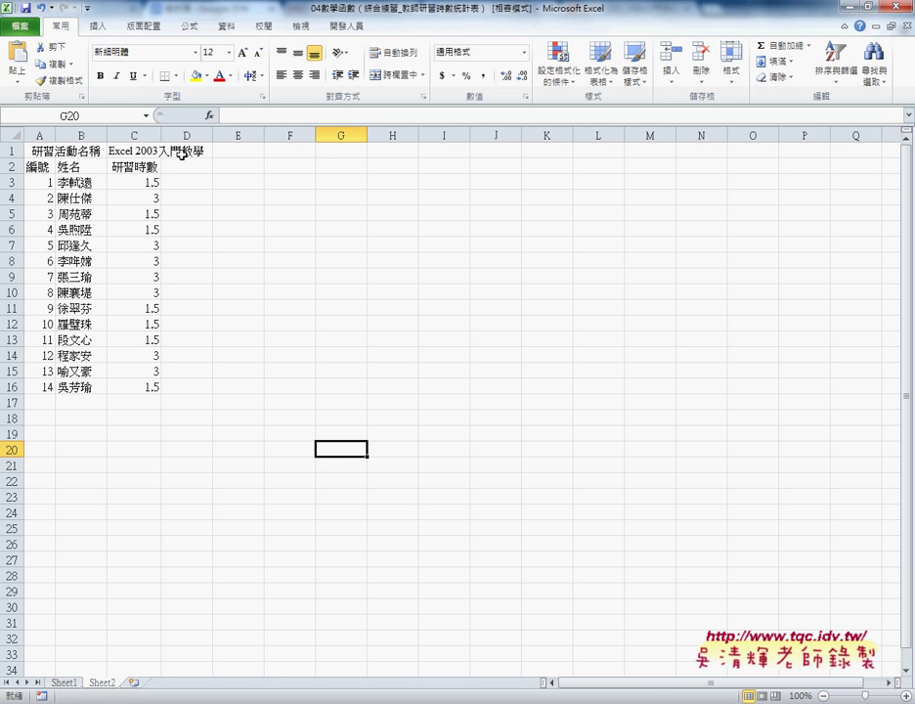
Step: Duplicate the Sheet2 tab directly after itself and name the copy Sheet3
{"action": "left_click_drag", "start_coordinate": [83, 387], "coordinate": [44, 186]}
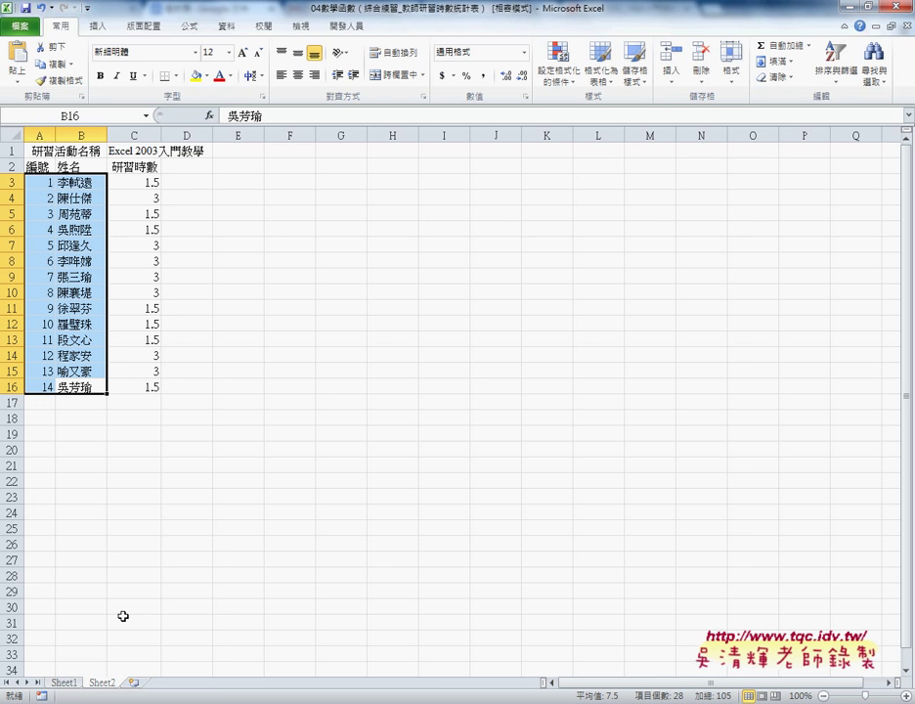
{"action": "right_click", "coordinate": [109, 690]}
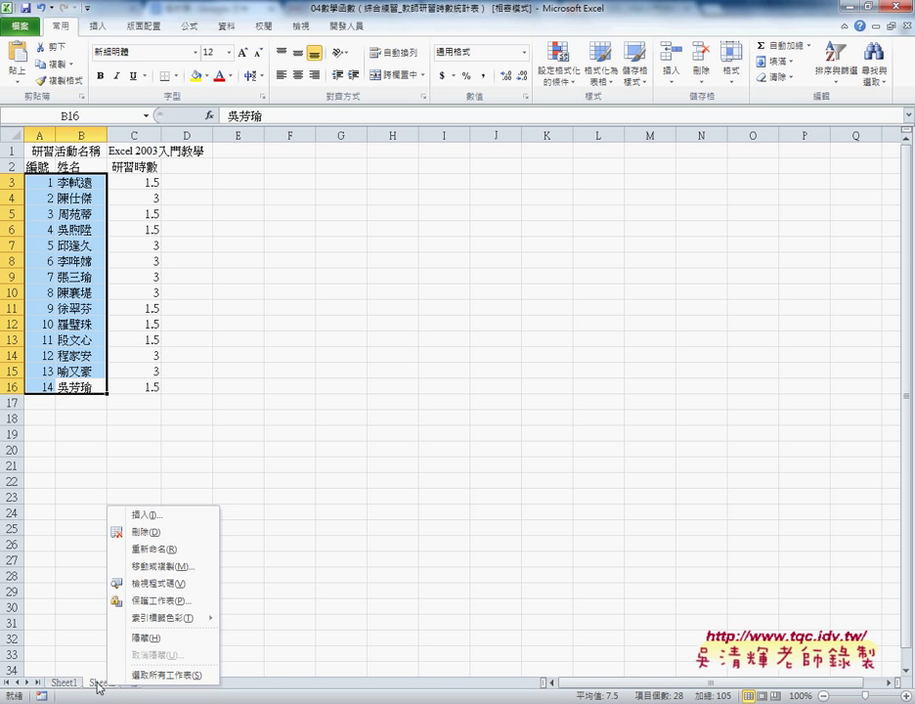
{"action": "key", "text": "Escape"}
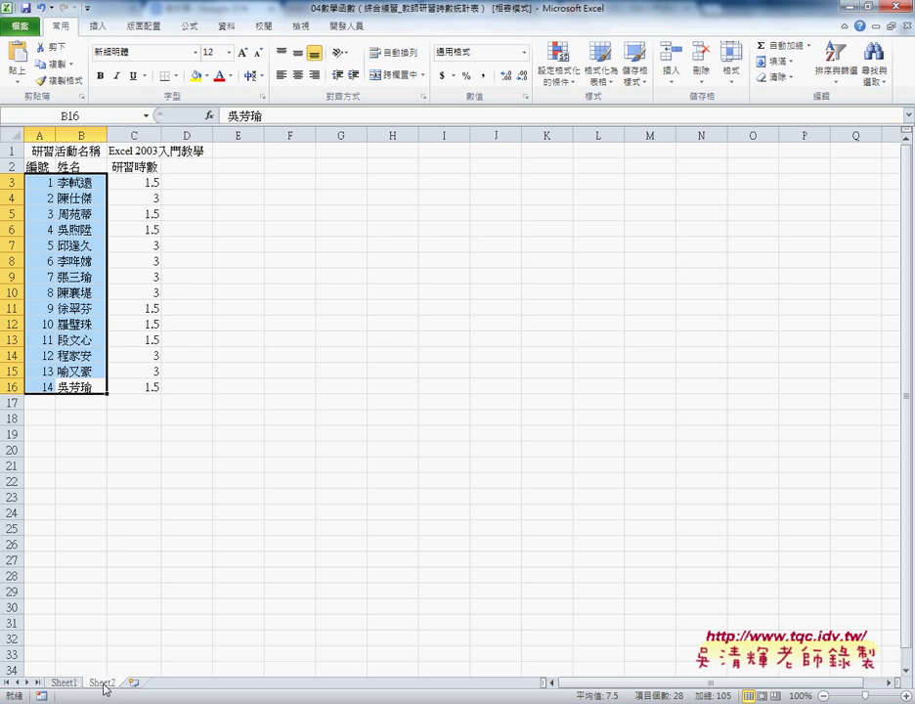
{"action": "left_click_drag", "start_coordinate": [104, 689], "coordinate": [153, 675]}
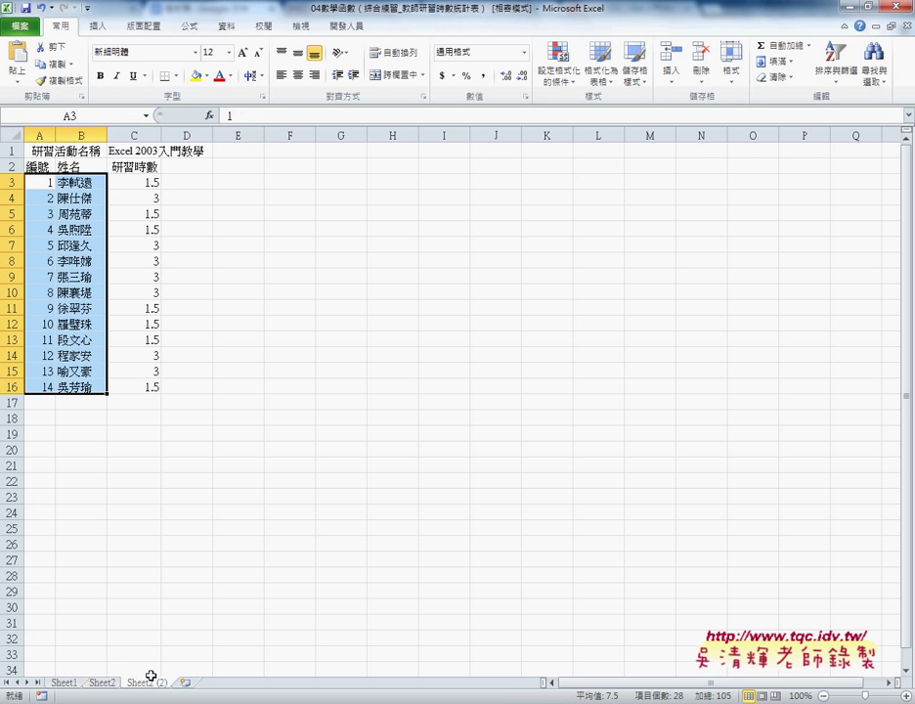
{"action": "left_click_drag", "start_coordinate": [151, 676], "coordinate": [155, 682]}
{"action": "type", "text": "Sheet3"}
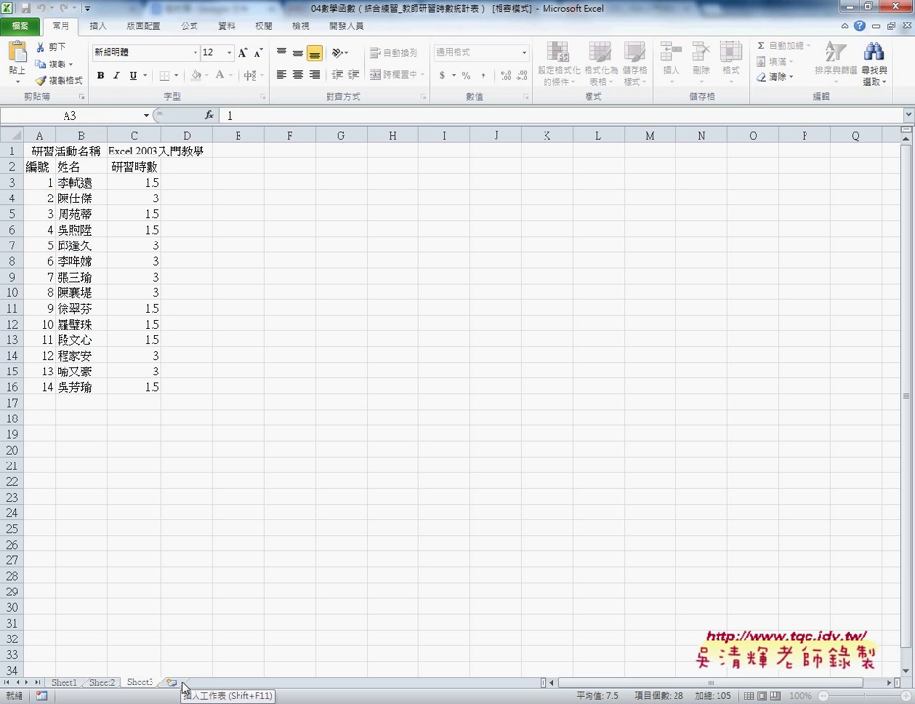
{"action": "key", "text": "Return"}
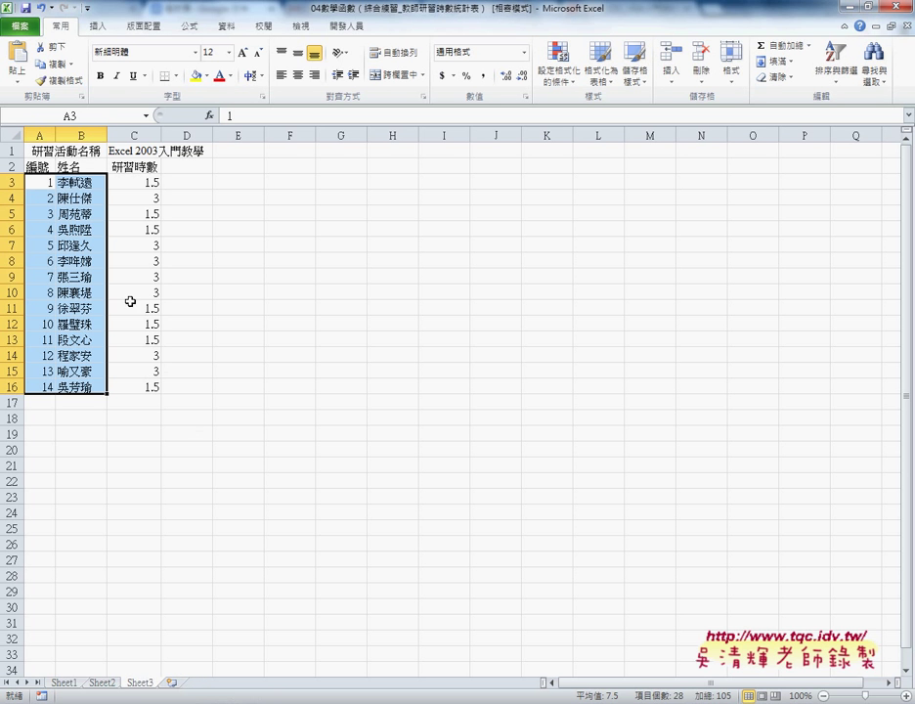
Step: Delete rows 3 and 16, the first and last staff records
{"action": "left_click", "coordinate": [13, 181]}
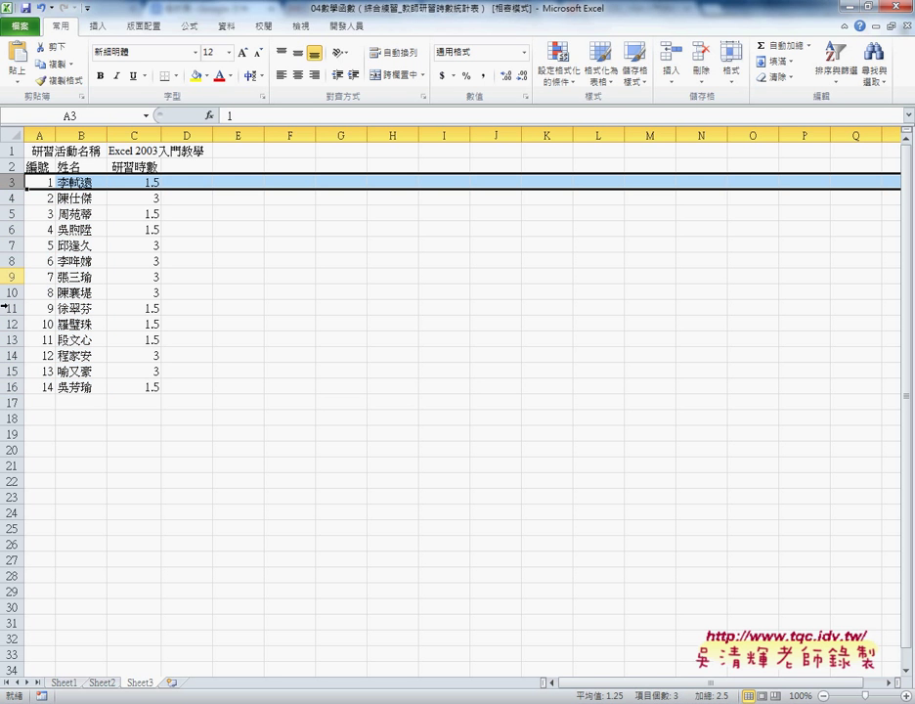
{"action": "left_click", "coordinate": [14, 388], "text": "ctrl"}
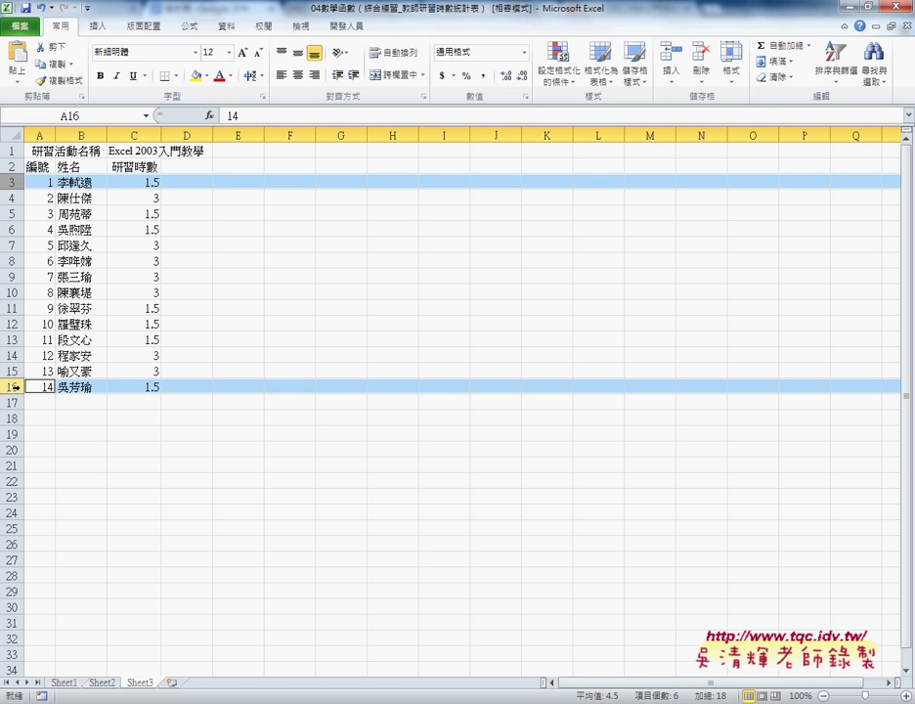
{"action": "right_click", "coordinate": [107, 184]}
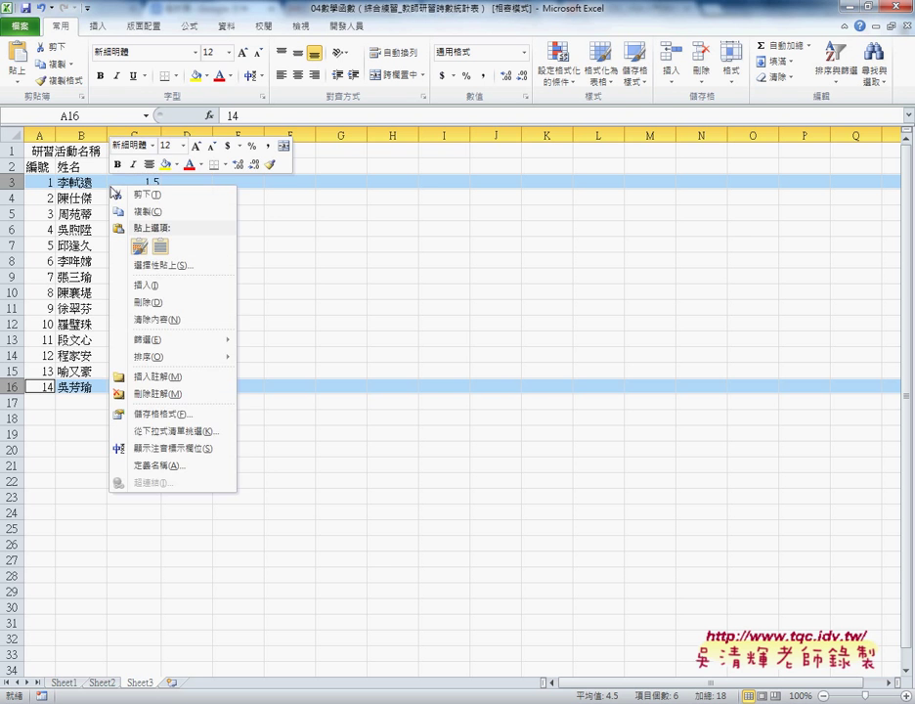
{"action": "left_click", "coordinate": [152, 302]}
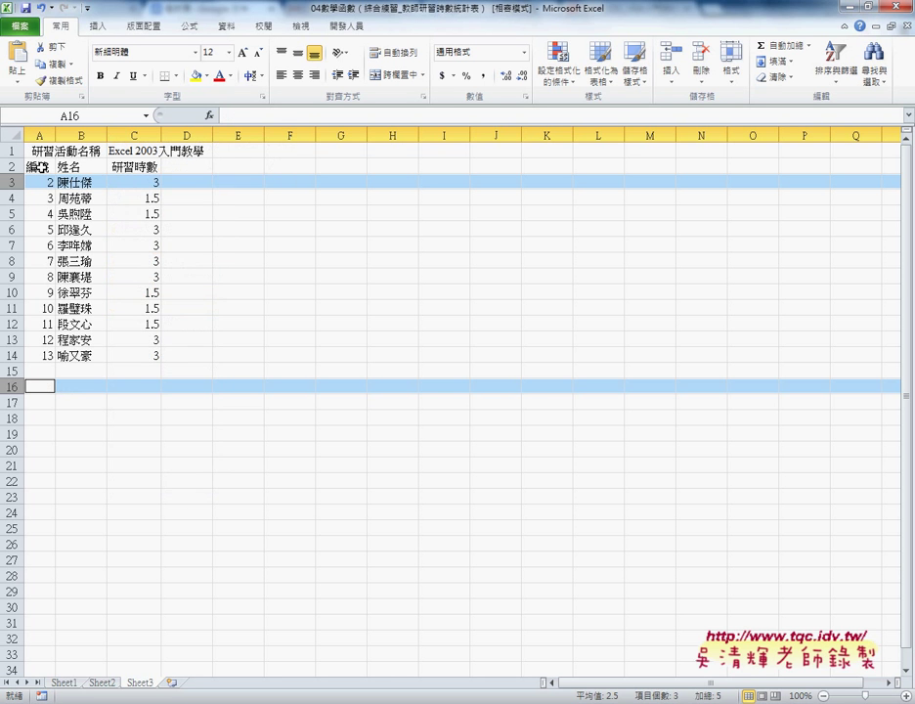
Step: Renumber the 編號 column in A3:A14 as a 1–12 series
{"action": "left_click_drag", "start_coordinate": [39, 180], "coordinate": [45, 357]}
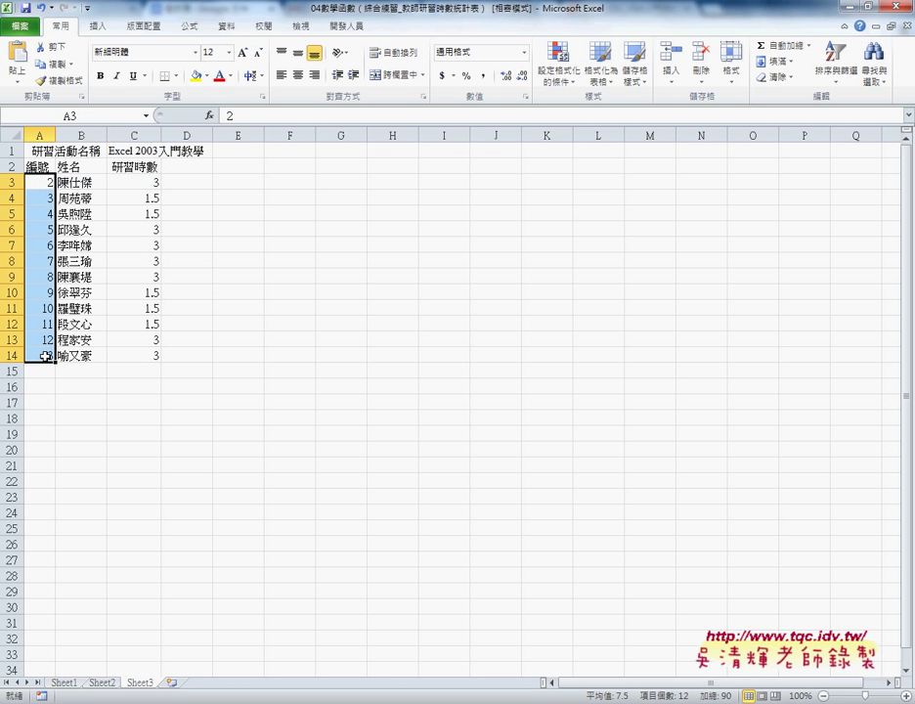
{"action": "key", "text": "Delete"}
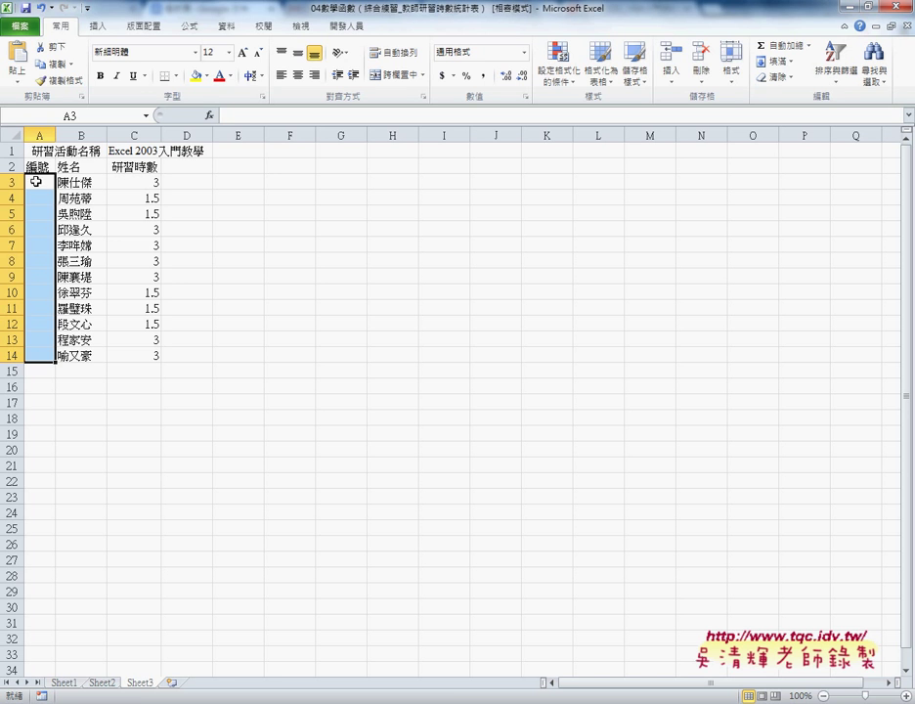
{"action": "left_click", "coordinate": [37, 181]}
{"action": "type", "text": "1"}
{"action": "key", "text": "ctrl+Return"}
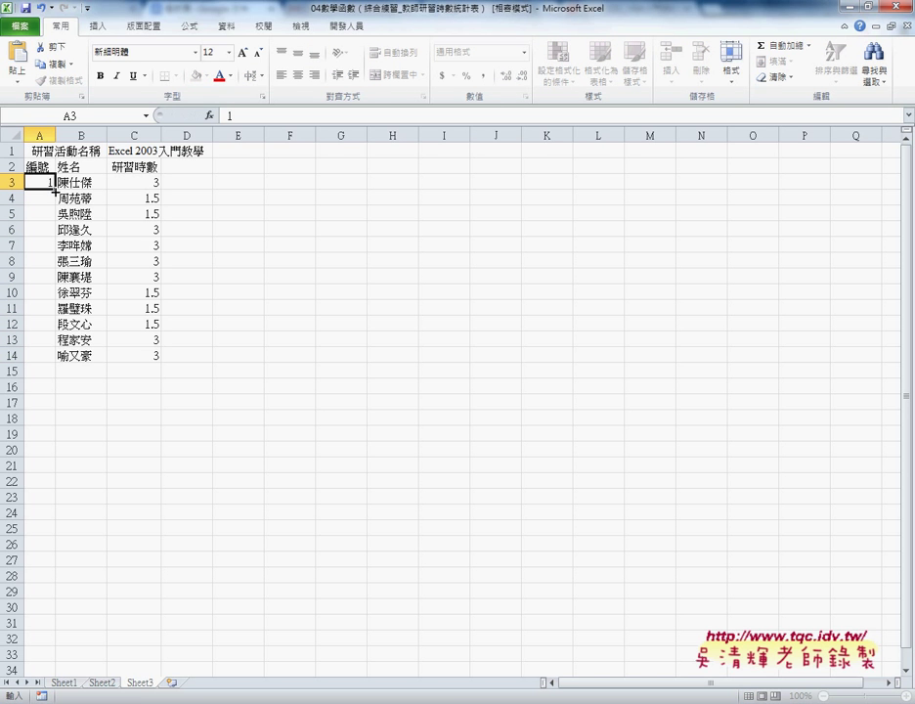
{"action": "left_click_drag", "start_coordinate": [54, 188], "coordinate": [52, 360]}
{"action": "key", "text": "ctrl"}
Step: Set every teacher's 研習時數 to 2, filling down from C3
{"action": "left_click", "coordinate": [151, 184]}
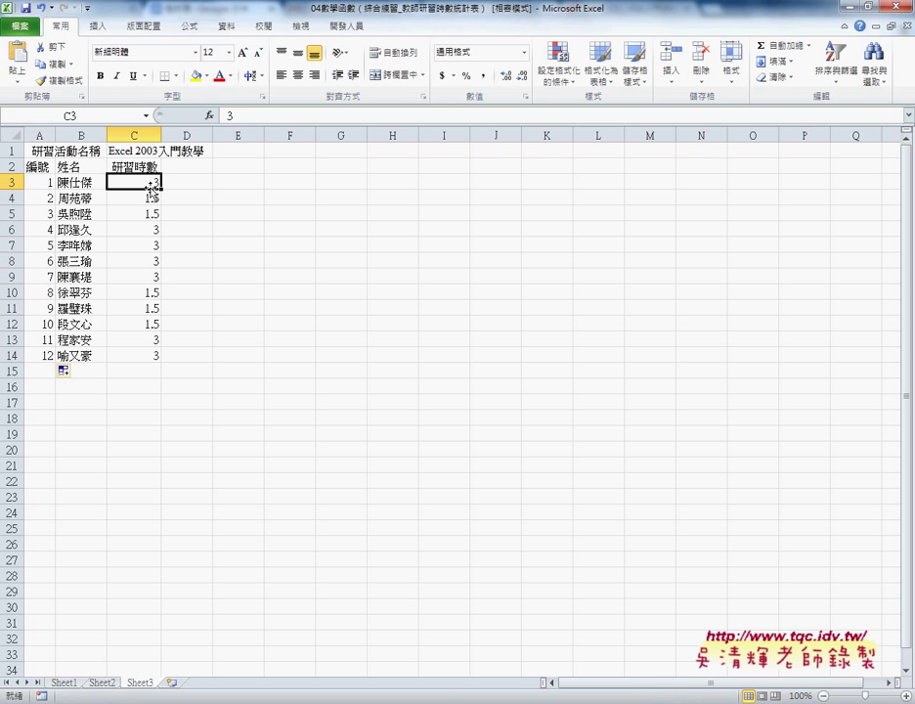
{"action": "type", "text": "2"}
{"action": "key", "text": "ctrl+Return"}
{"action": "left_click_drag", "start_coordinate": [161, 188], "coordinate": [162, 362]}
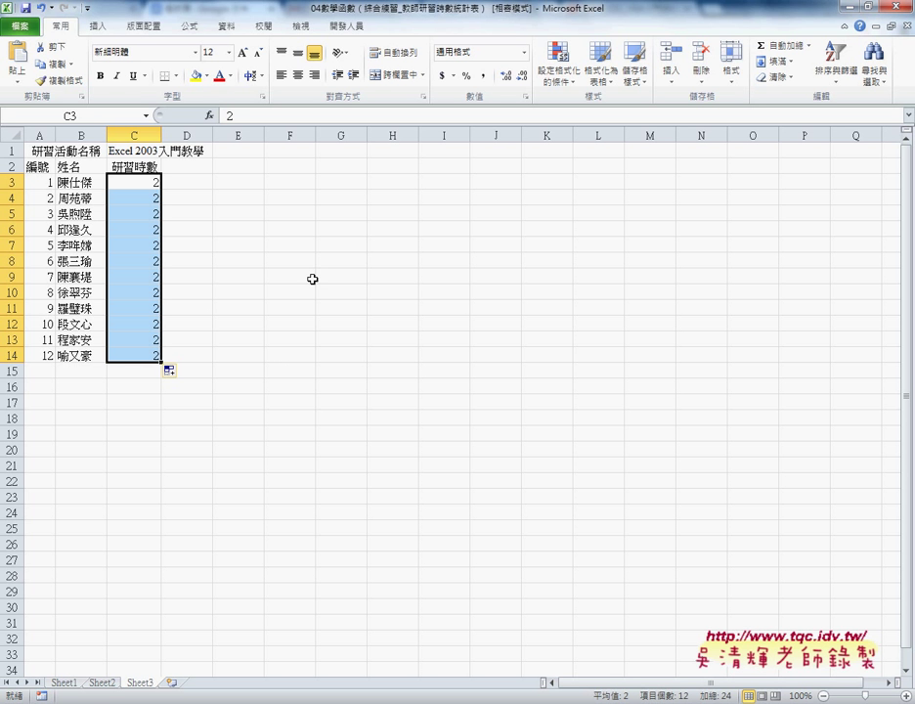
Step: Replace 入門 with 進階 in C1 so the title reads Excel 2003進階教學
{"action": "left_click", "coordinate": [134, 150]}
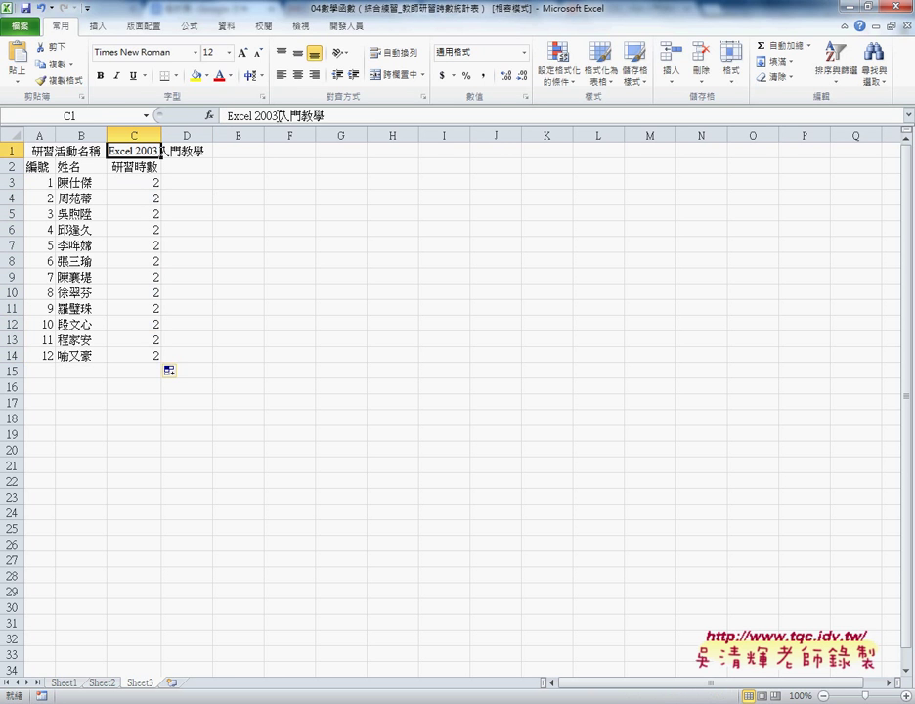
{"action": "left_click", "coordinate": [284, 115]}
{"action": "left_click_drag", "start_coordinate": [283, 116], "coordinate": [300, 115]}
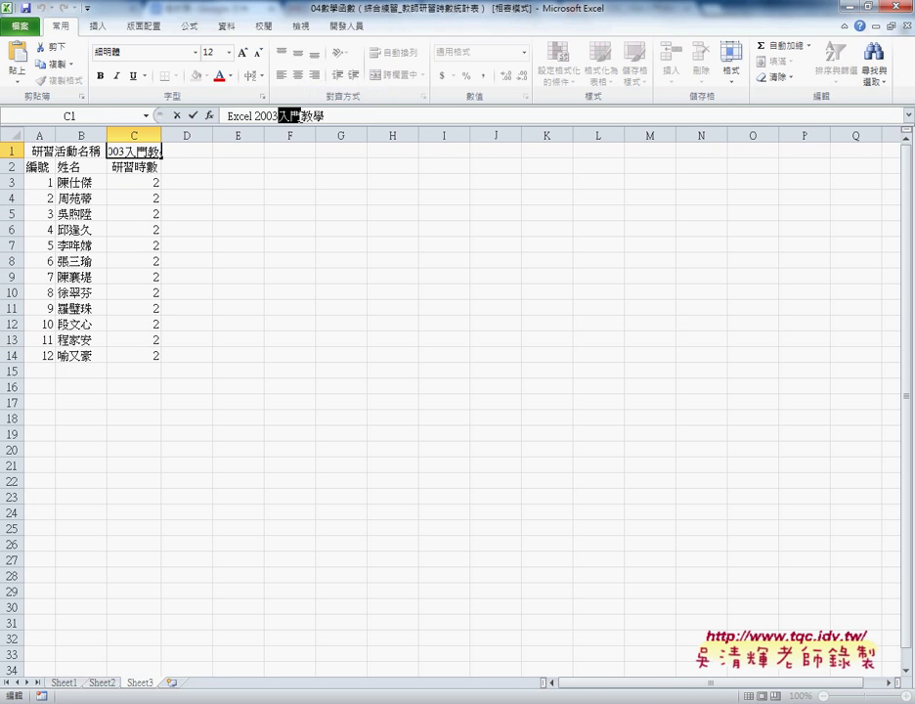
{"action": "key", "text": "Delete"}
{"action": "type", "text": "進"}
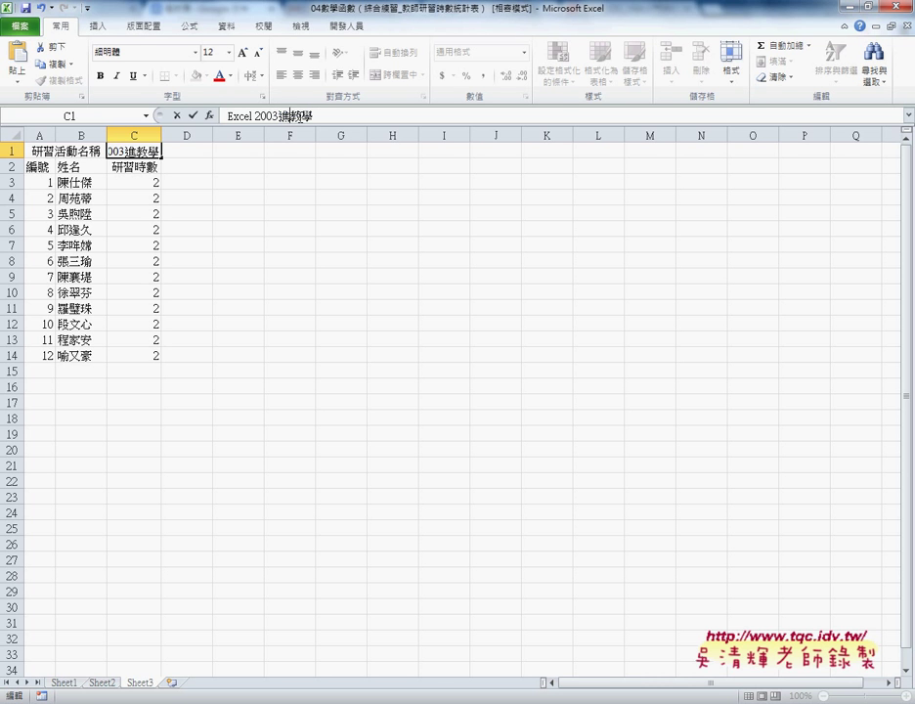
{"action": "type", "text": "階"}
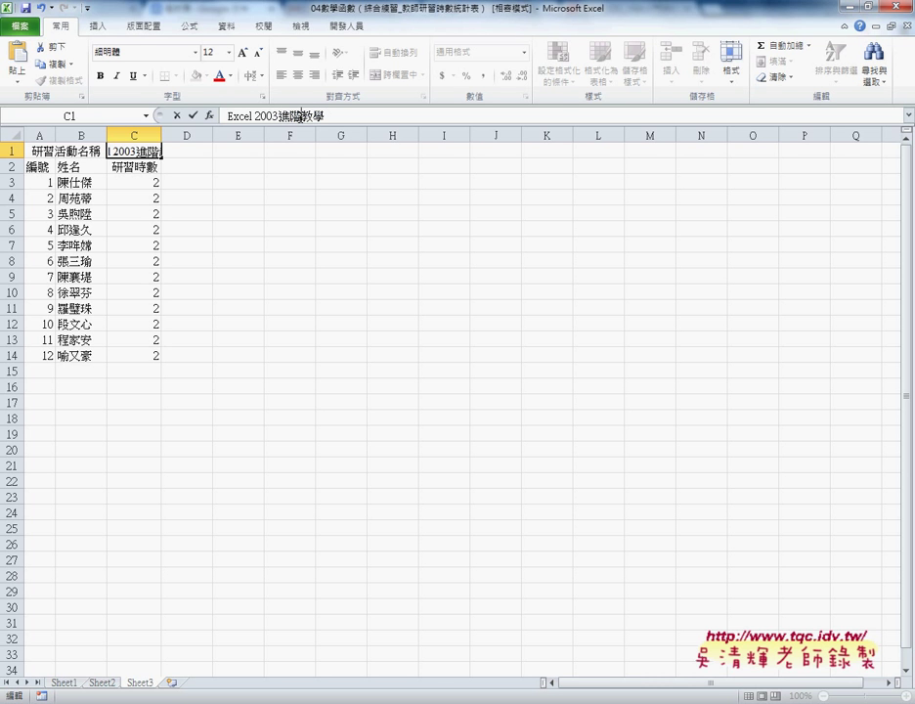
{"action": "left_click", "coordinate": [276, 245]}
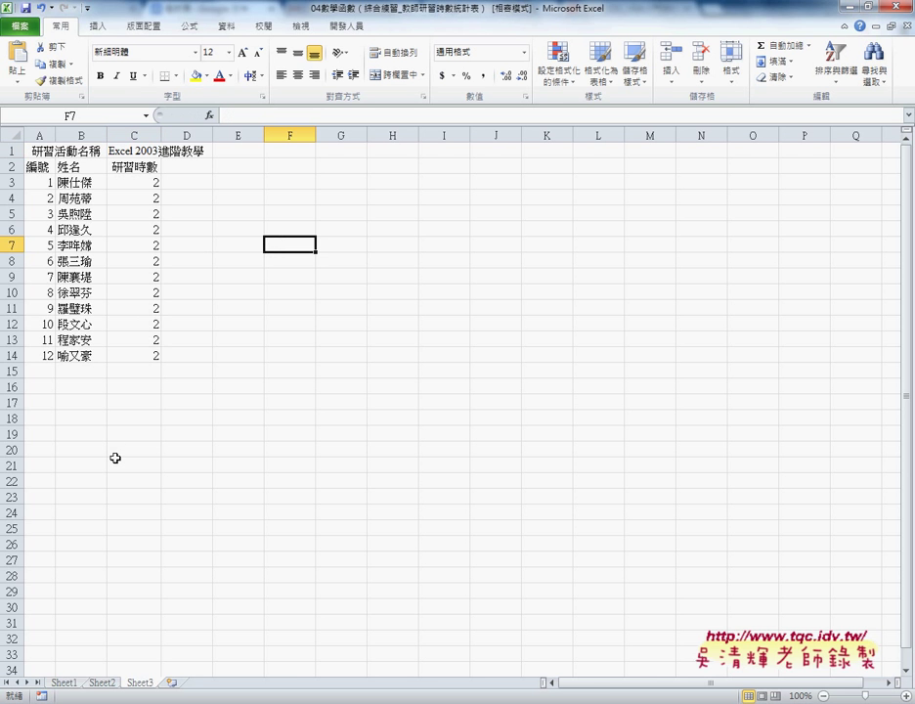
Step: On Sheet1, select the first teacher's name in B2 for copying
{"action": "left_click", "coordinate": [63, 685]}
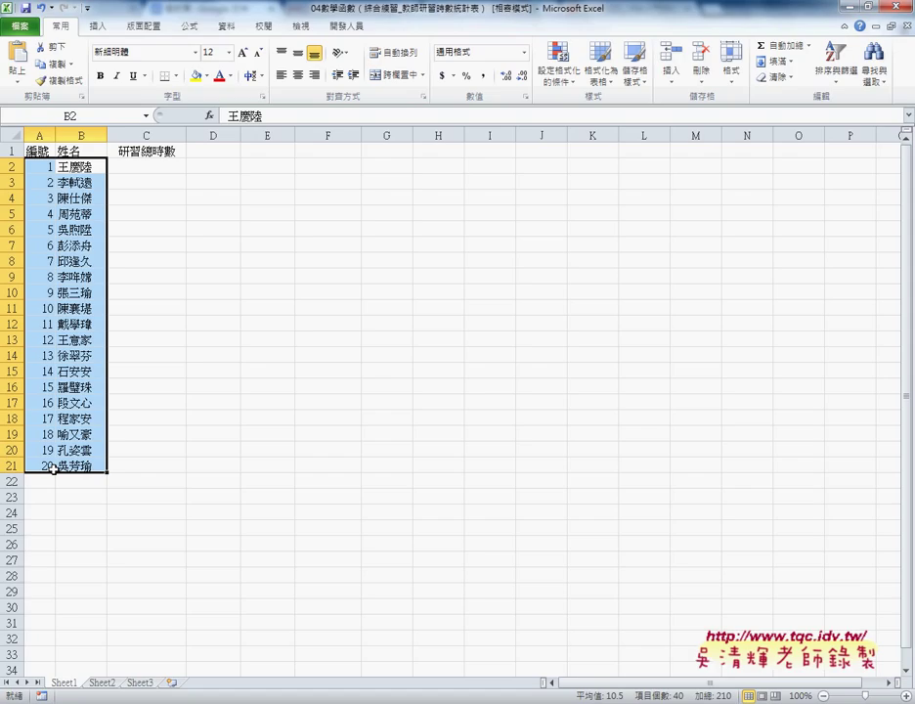
{"action": "left_click", "coordinate": [78, 167]}
{"action": "left_click", "coordinate": [132, 171]}
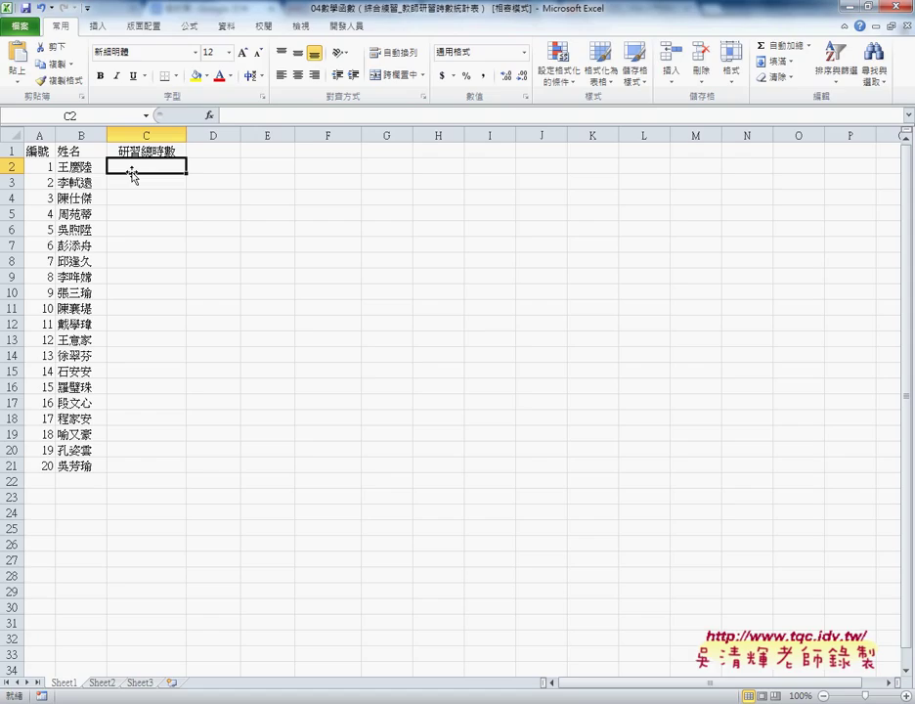
{"action": "left_click", "coordinate": [104, 169]}
{"action": "key", "text": "ctrl+c"}
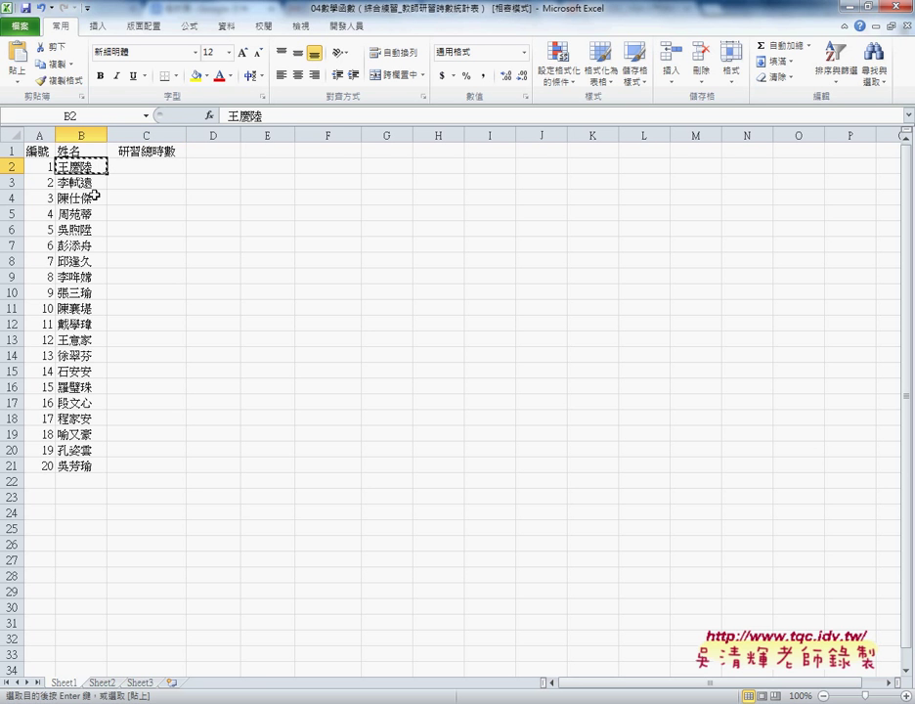
{"action": "left_click", "coordinate": [102, 682]}
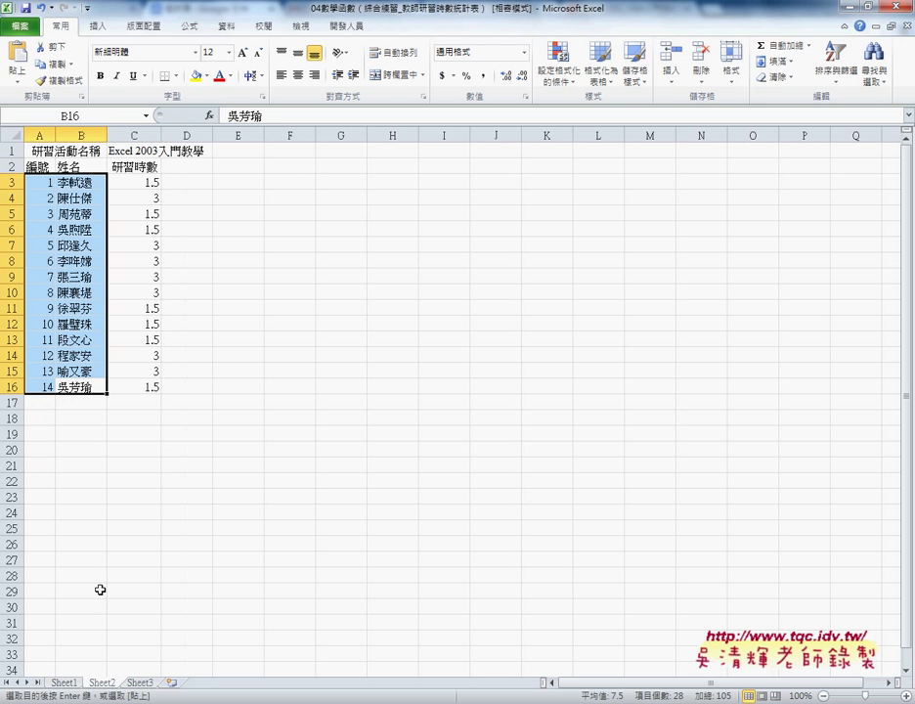
{"action": "left_click", "coordinate": [82, 180]}
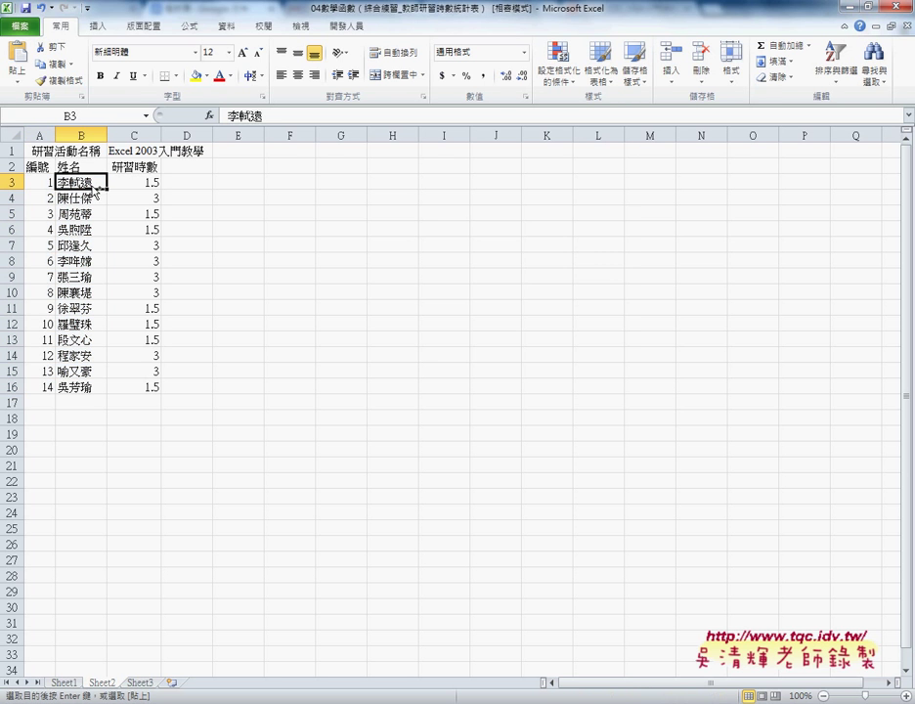
{"action": "key", "text": "ctrl+f"}
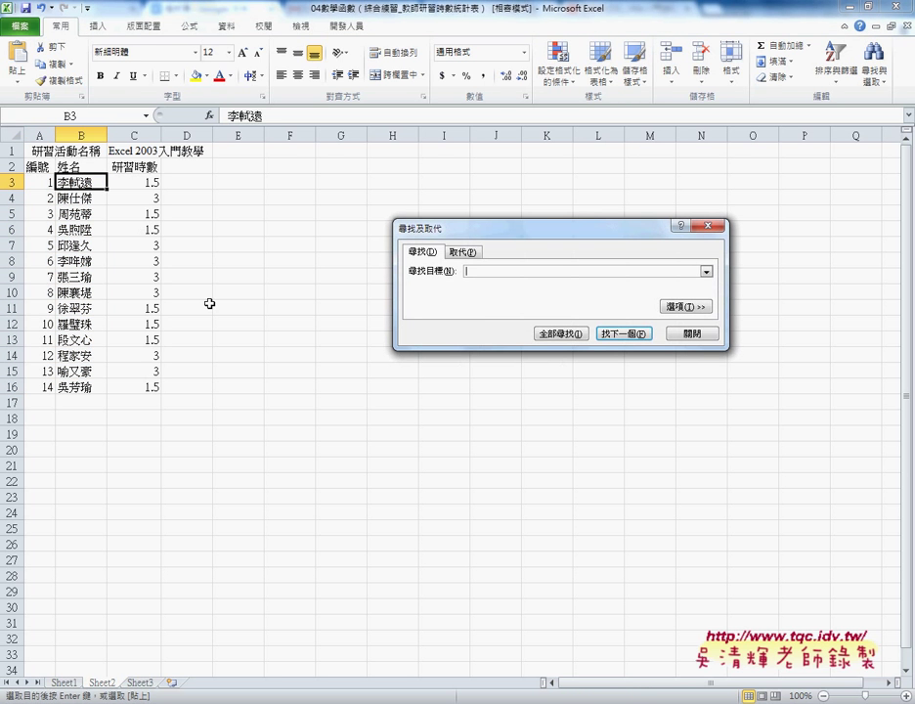
{"action": "key", "text": "ctrl+v"}
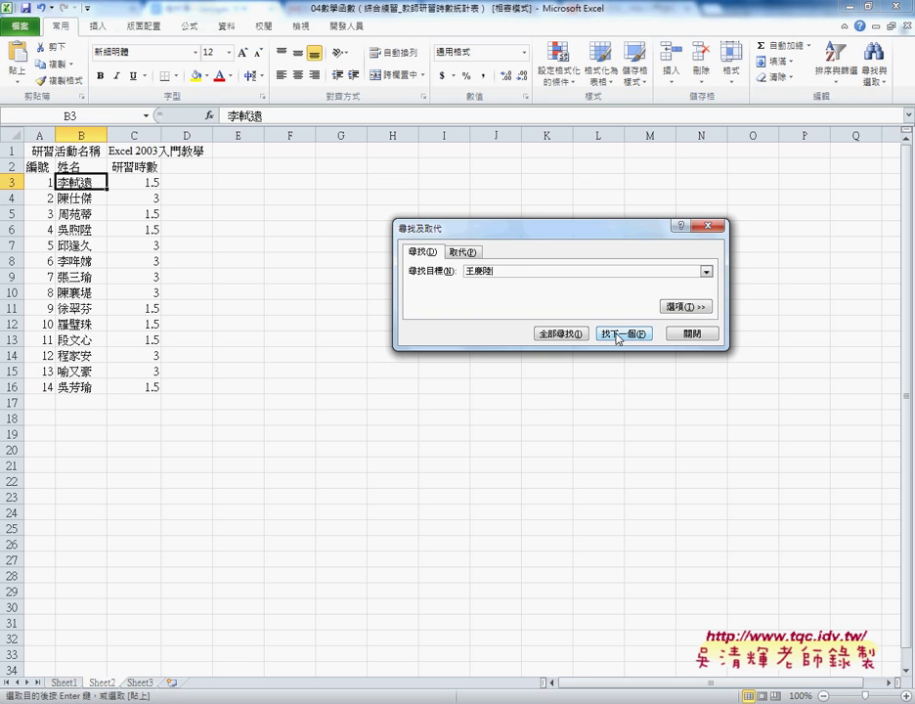
{"action": "left_click", "coordinate": [618, 334]}
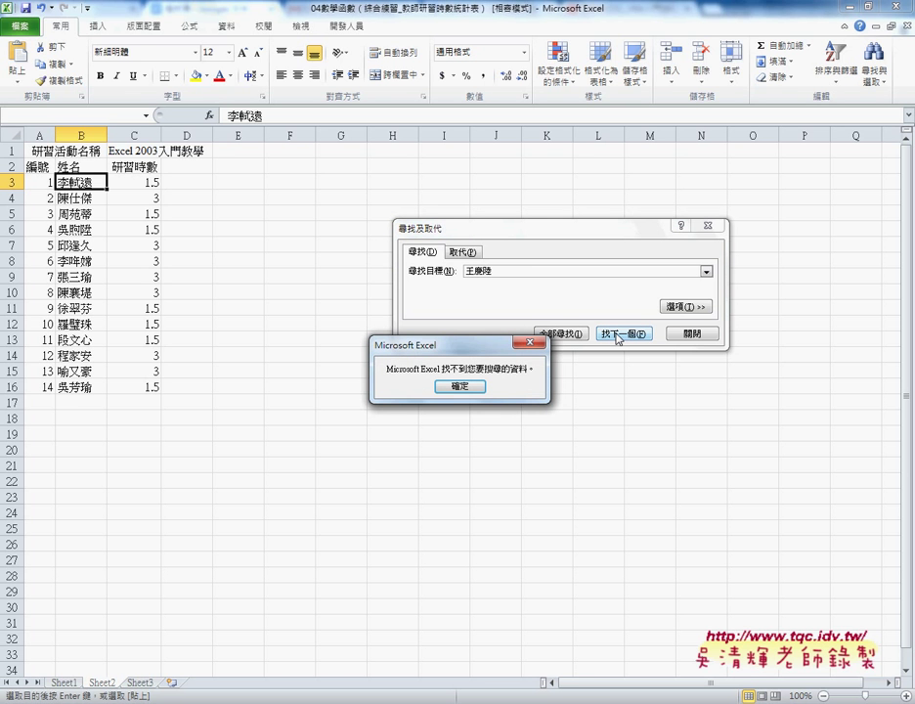
{"action": "left_click", "coordinate": [470, 388]}
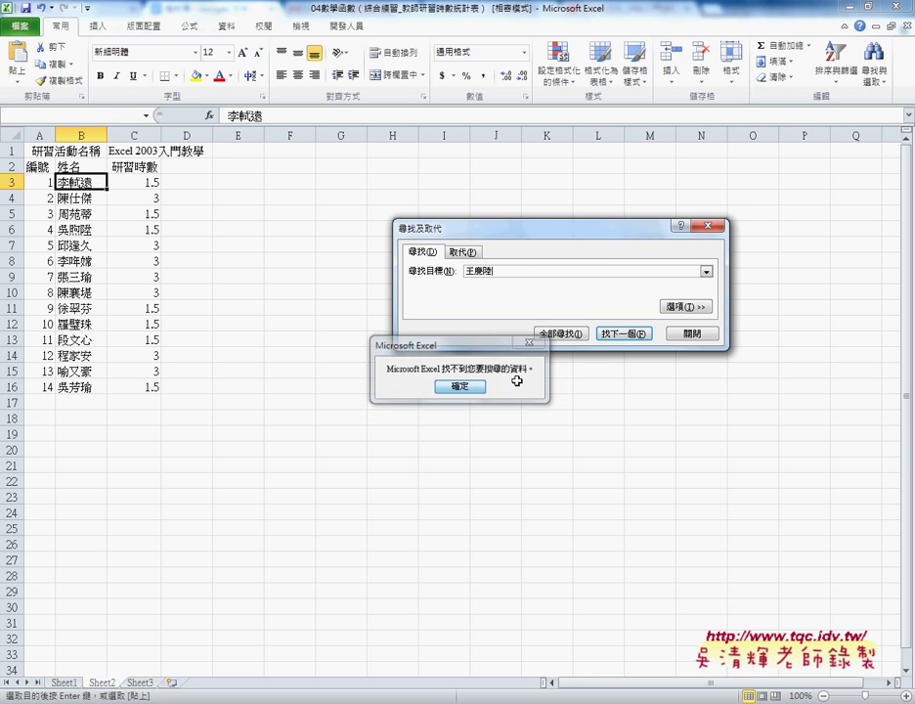
{"action": "key", "text": "ctrl+Page_Down"}
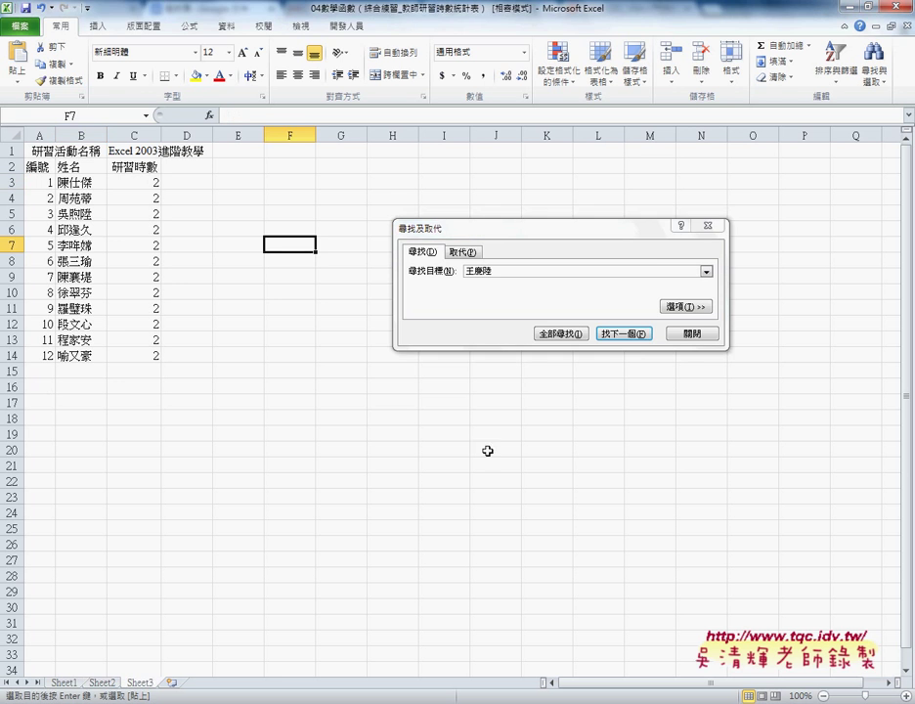
{"action": "left_click", "coordinate": [623, 336]}
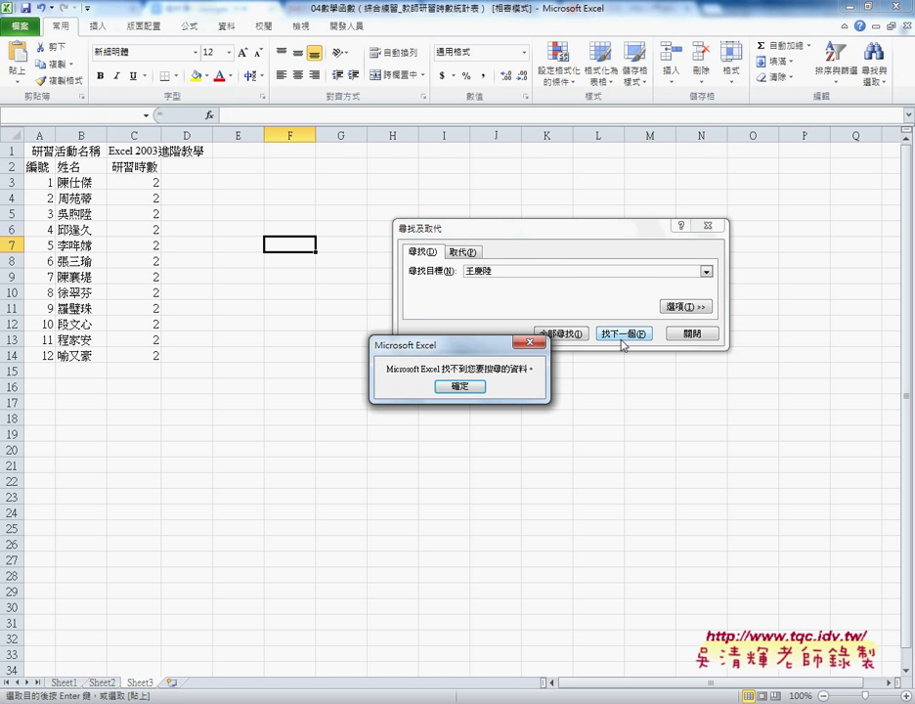
{"action": "left_click", "coordinate": [477, 386]}
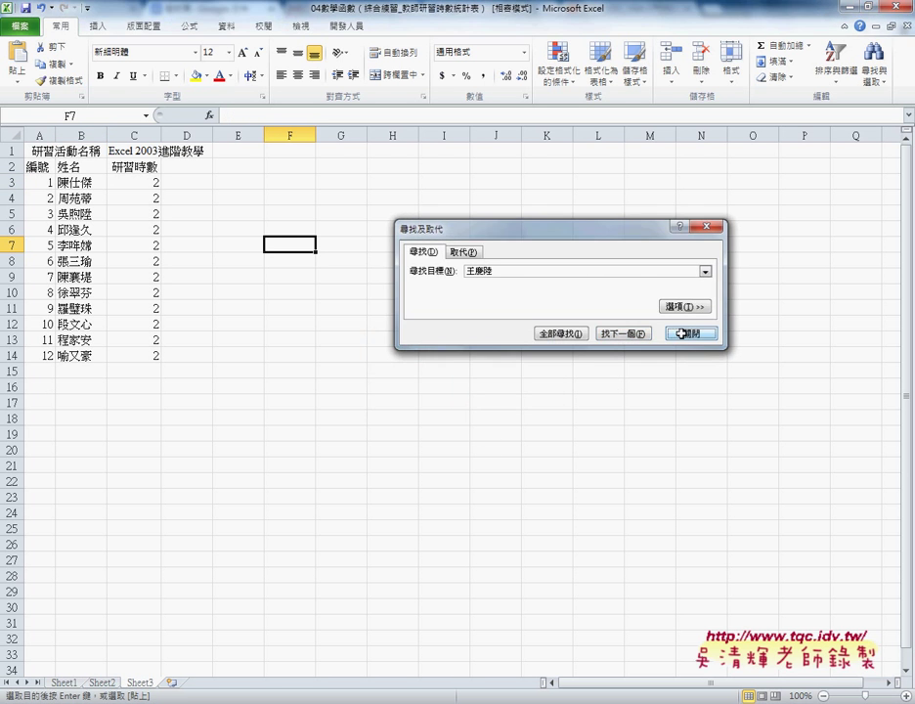
{"action": "left_click", "coordinate": [693, 334]}
{"action": "left_click", "coordinate": [63, 683]}
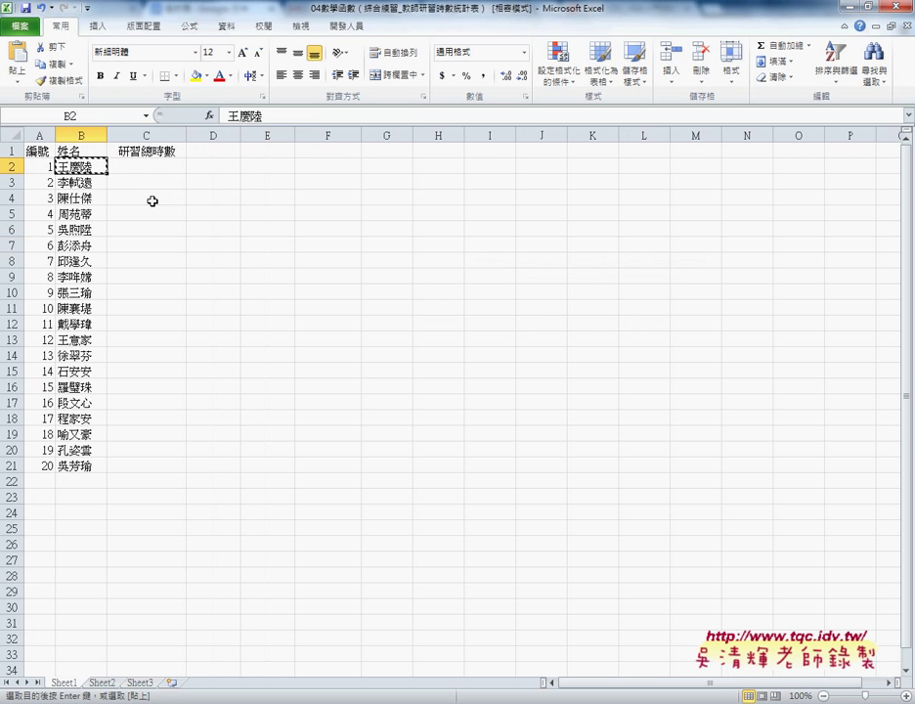
Step: Enter 0 in C2 as the first teacher's total study hours
{"action": "left_click", "coordinate": [155, 170]}
{"action": "type", "text": "0"}
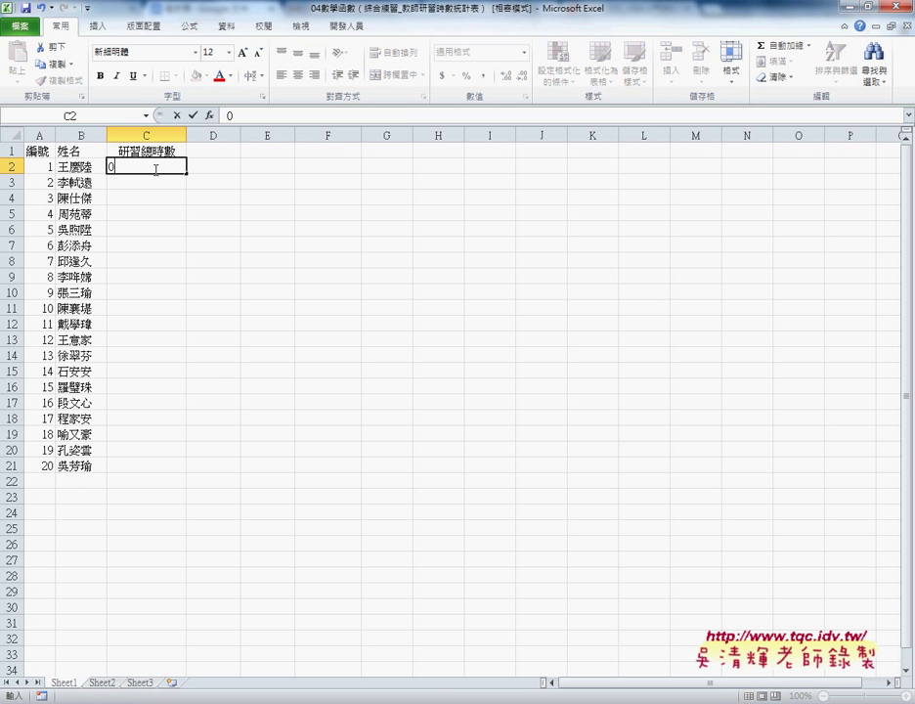
{"action": "left_click", "coordinate": [94, 182]}
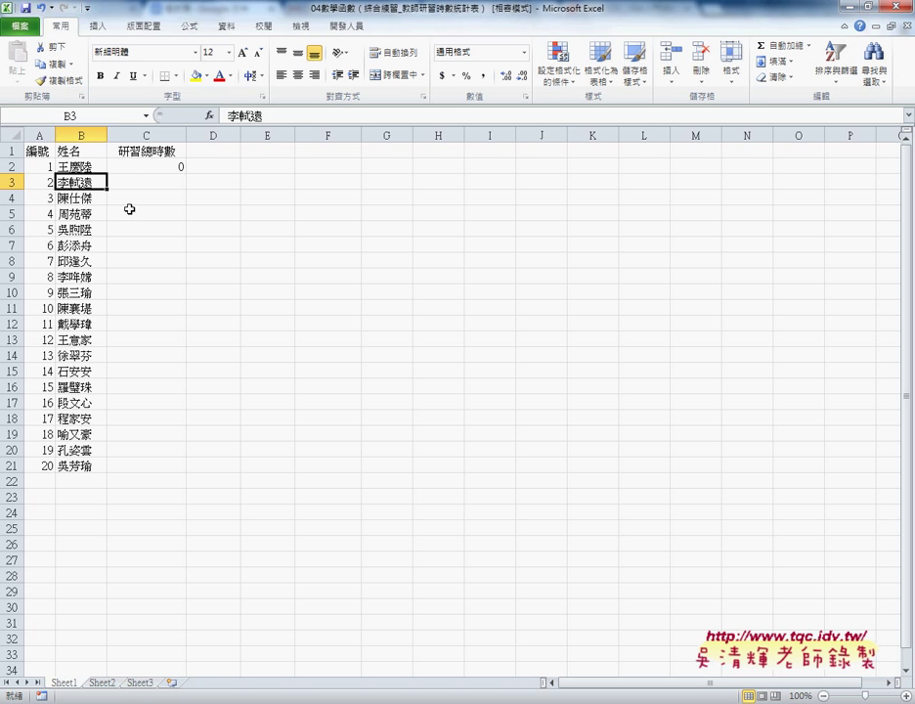
Step: Clear C2, then look through Sheet2 and Sheet3 before returning to Sheet1
{"action": "left_click", "coordinate": [150, 169]}
{"action": "key", "text": "Delete"}
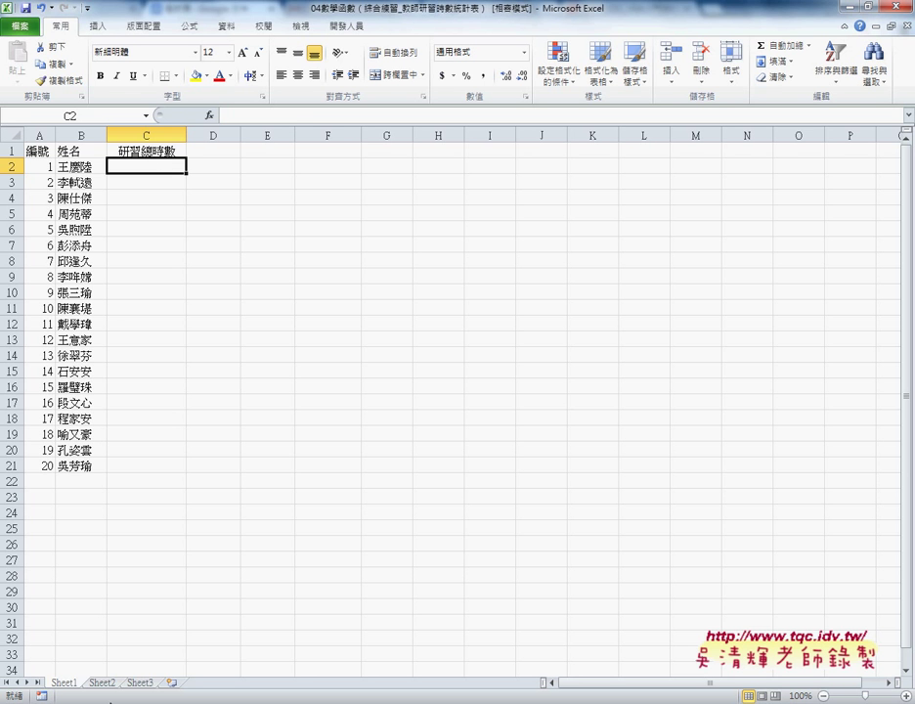
{"action": "left_click", "coordinate": [101, 684]}
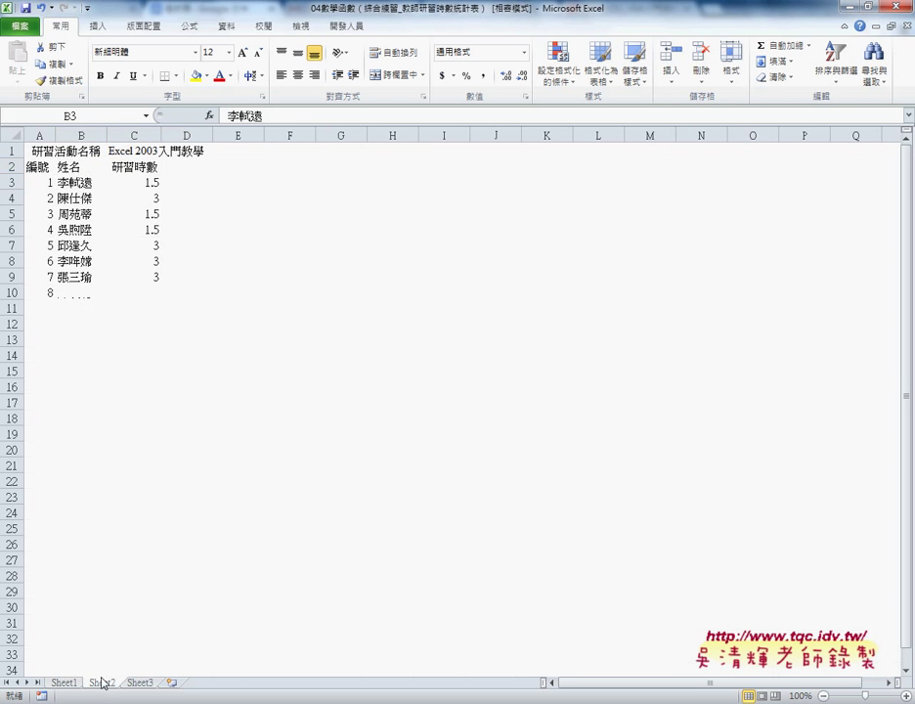
{"action": "left_click", "coordinate": [139, 684]}
{"action": "left_click", "coordinate": [60, 683]}
{"action": "left_click", "coordinate": [99, 683]}
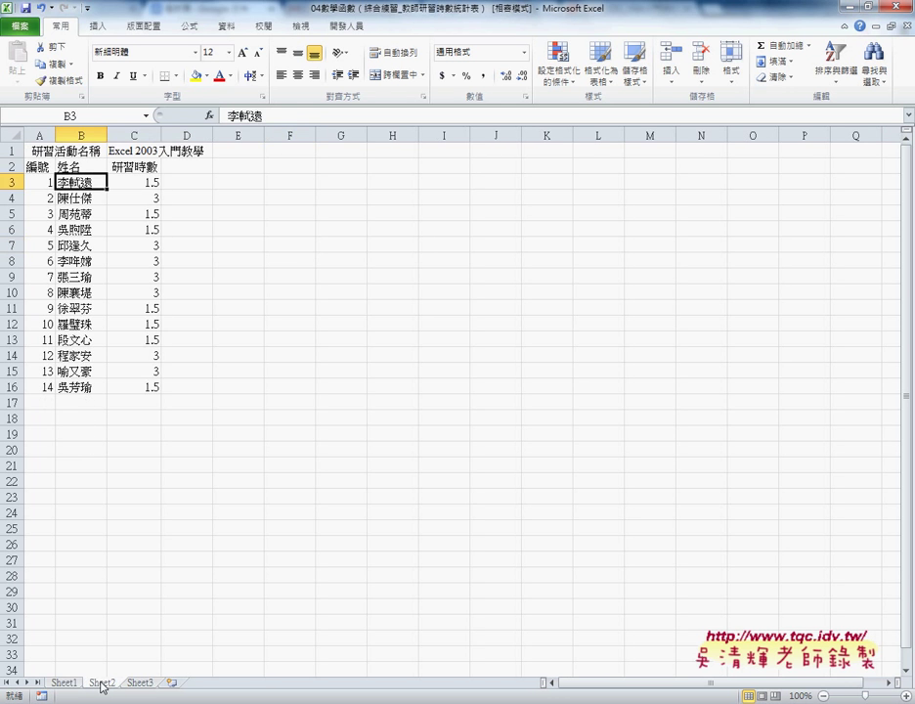
{"action": "left_click", "coordinate": [60, 683]}
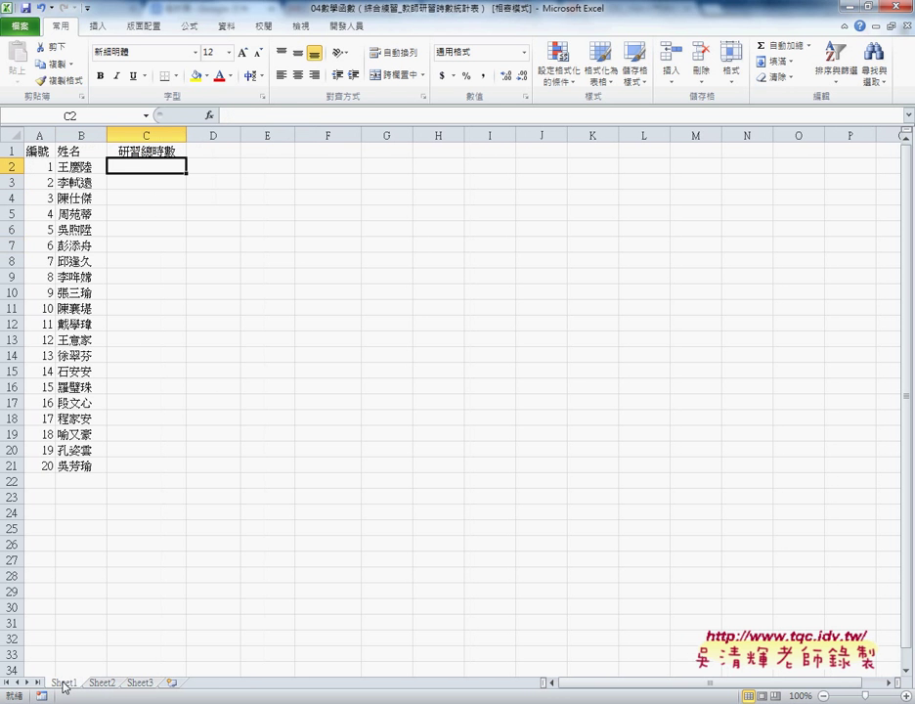
Step: Insert a SUMIF function into C2 through the Insert Function dialog
{"action": "left_click", "coordinate": [209, 115]}
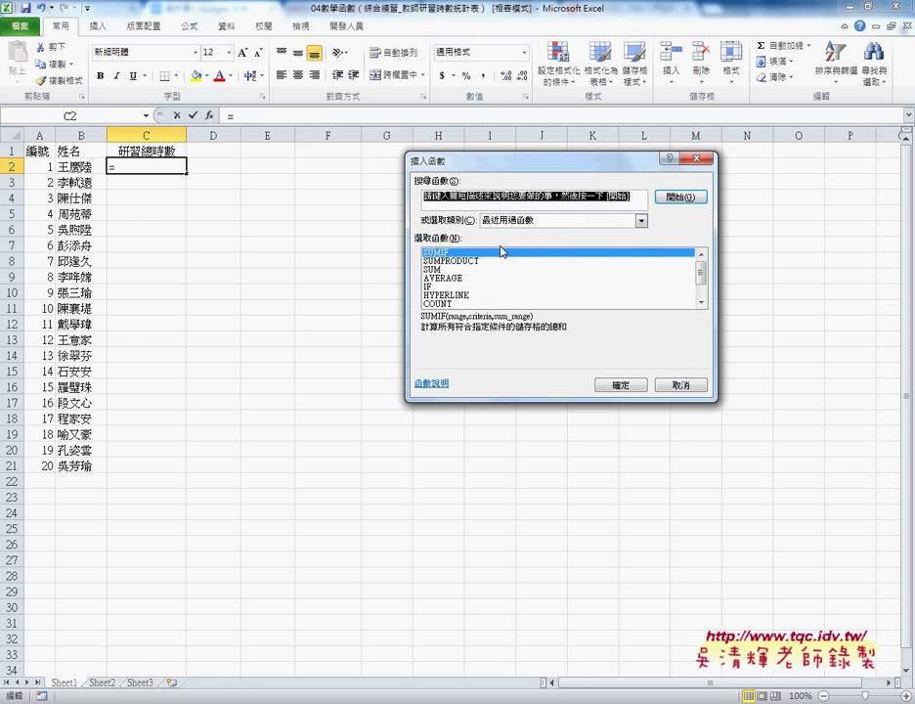
{"action": "left_click", "coordinate": [637, 388]}
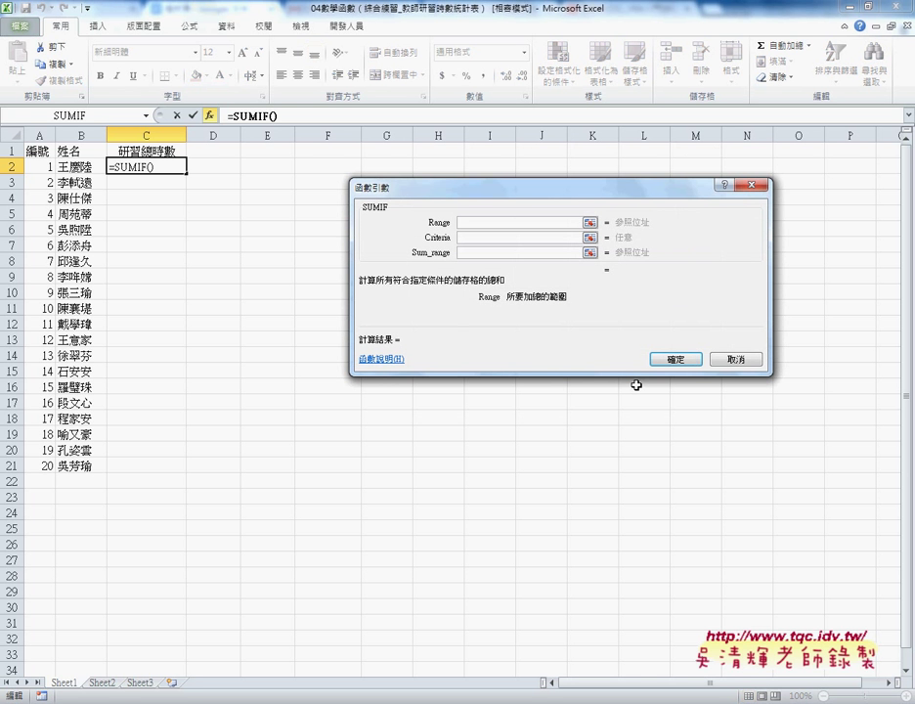